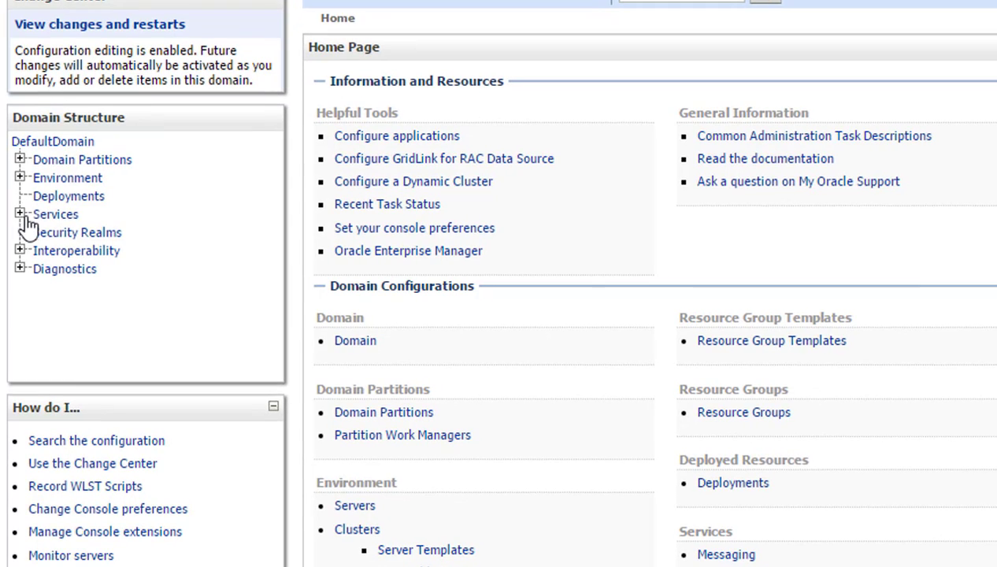
Begin creating a new JMS server under the domain's messaging services and name it TutorialJMSServer
click(19, 215)
click(41, 232)
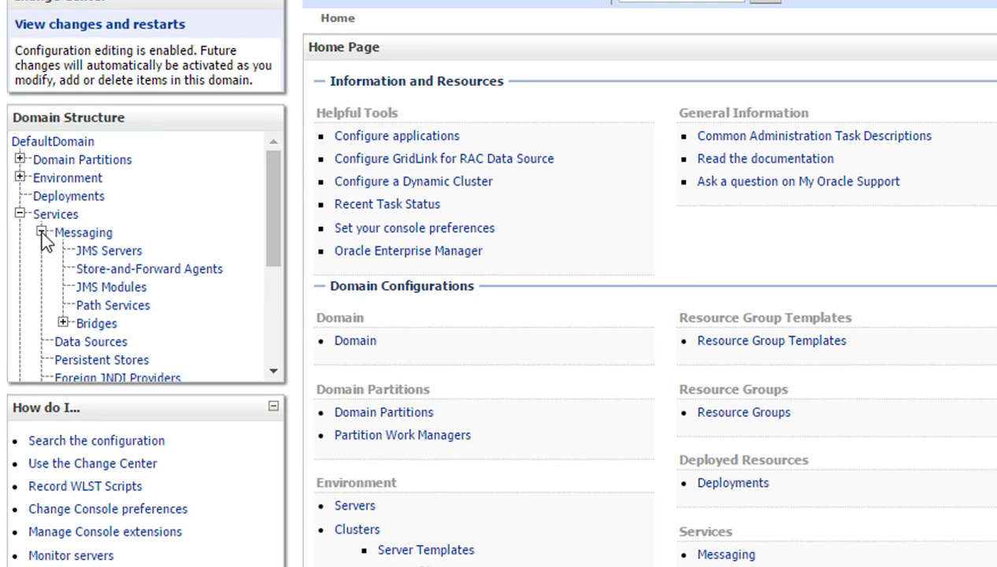
click(122, 270)
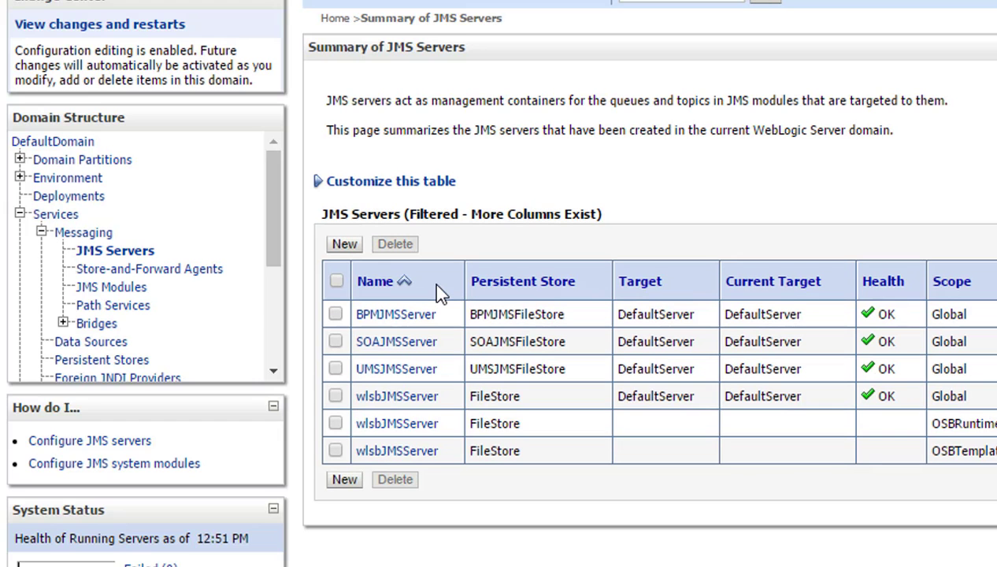
click(344, 480)
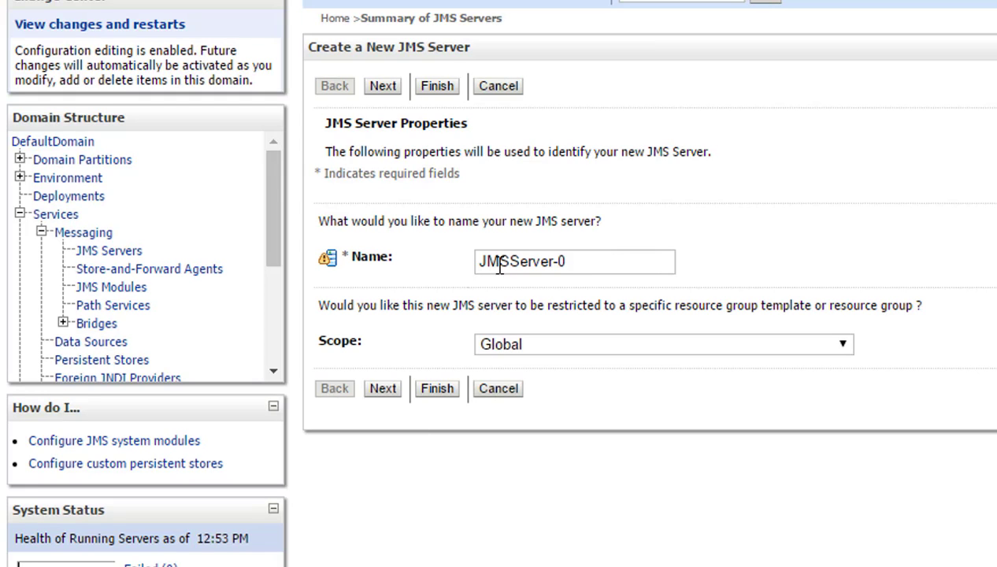
click(485, 270)
text(Tutorial)
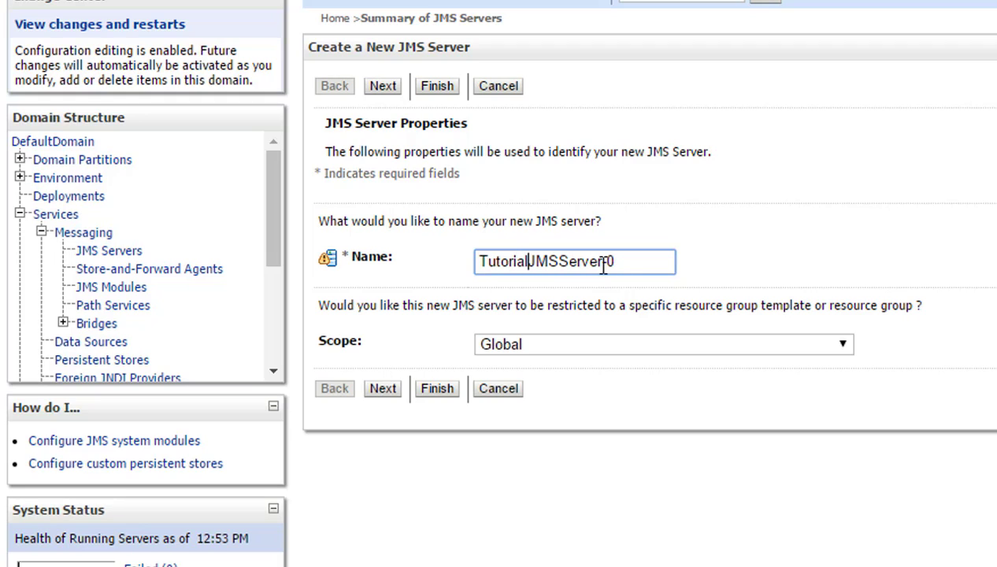
drag(602, 264, 621, 265)
key(BackSpace)
click(386, 391)
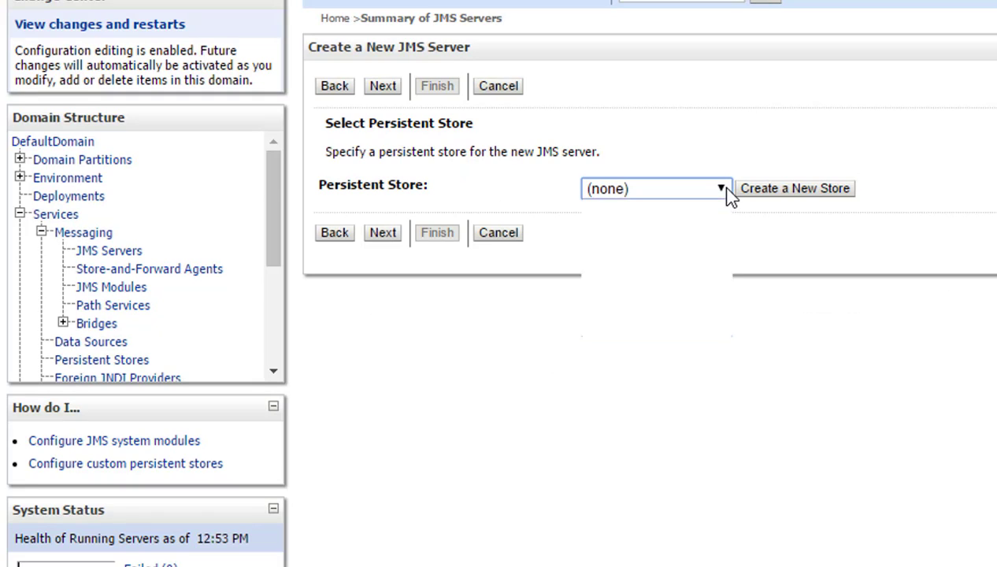
Assign the SOAJMSFileStore persistent store and the DefaultServer target to the new JMS server, and finish creating it
click(728, 196)
click(697, 330)
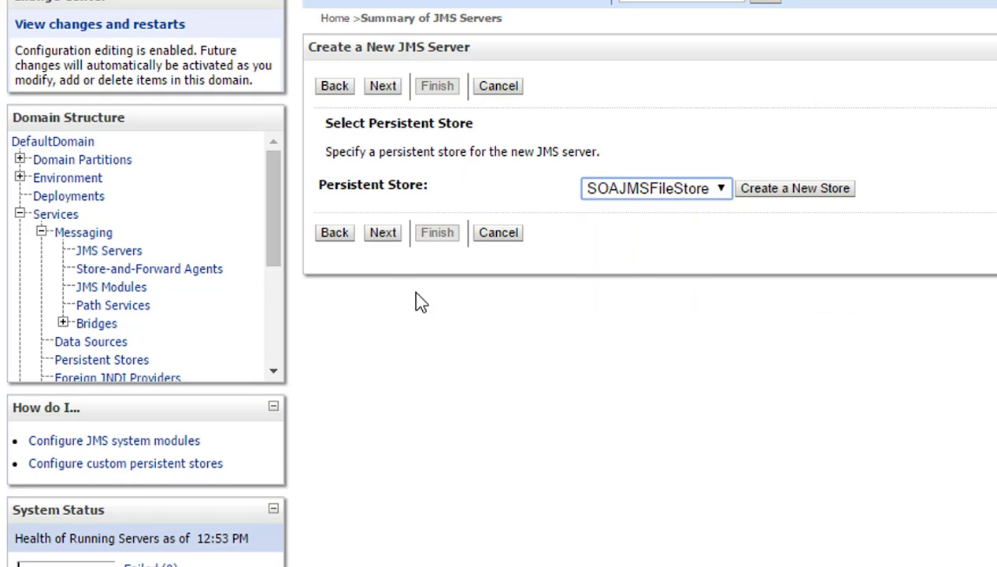
click(384, 234)
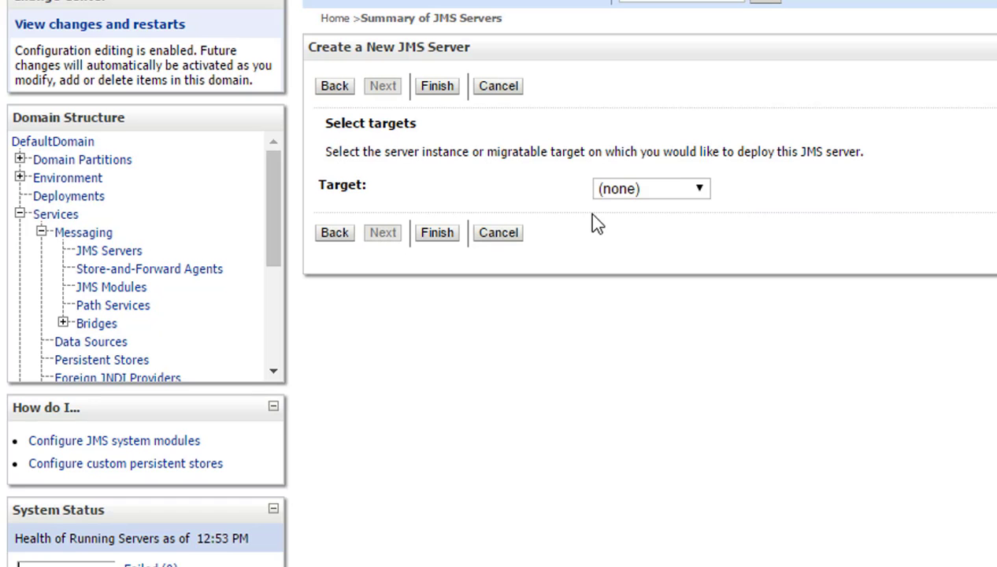
click(697, 191)
click(674, 229)
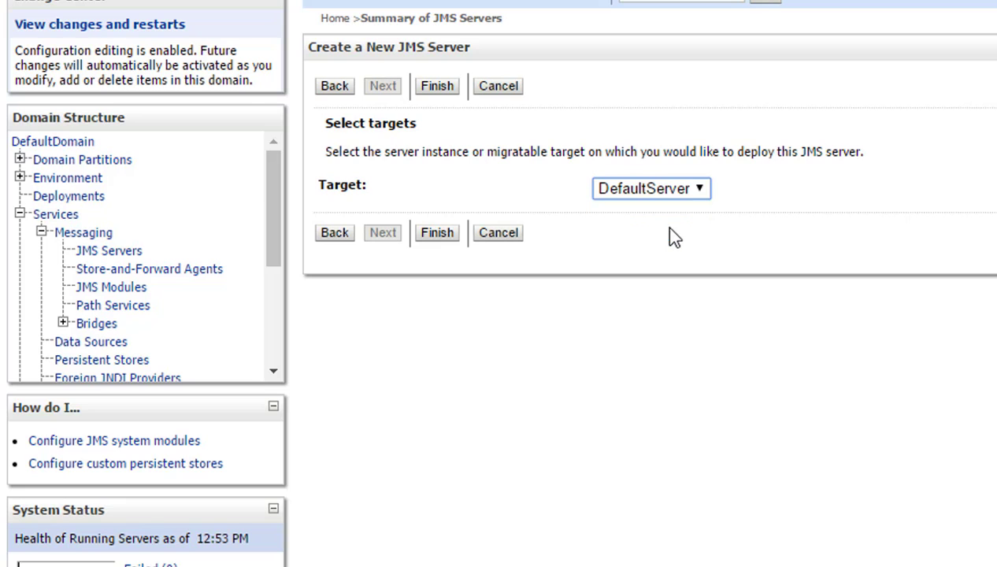
click(433, 235)
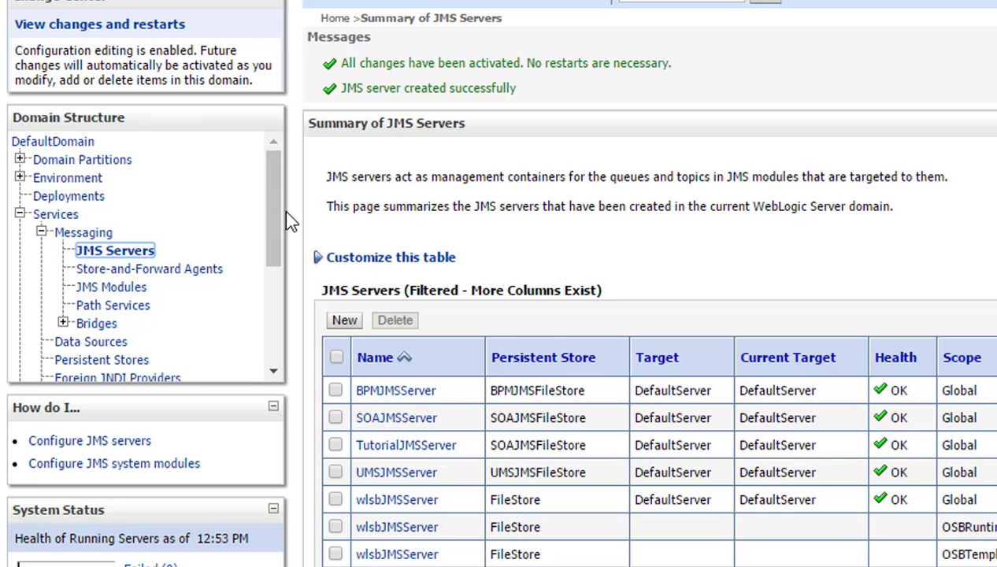
Begin creating a new JMS system module and name it TutorialJMSModule
scroll(288, 225, down, 1)
click(124, 266)
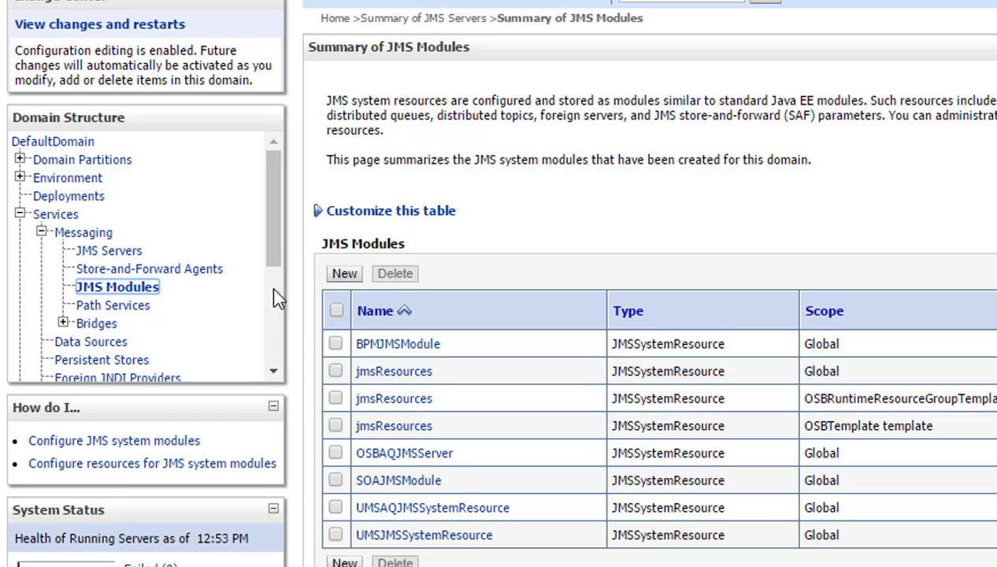
click(348, 273)
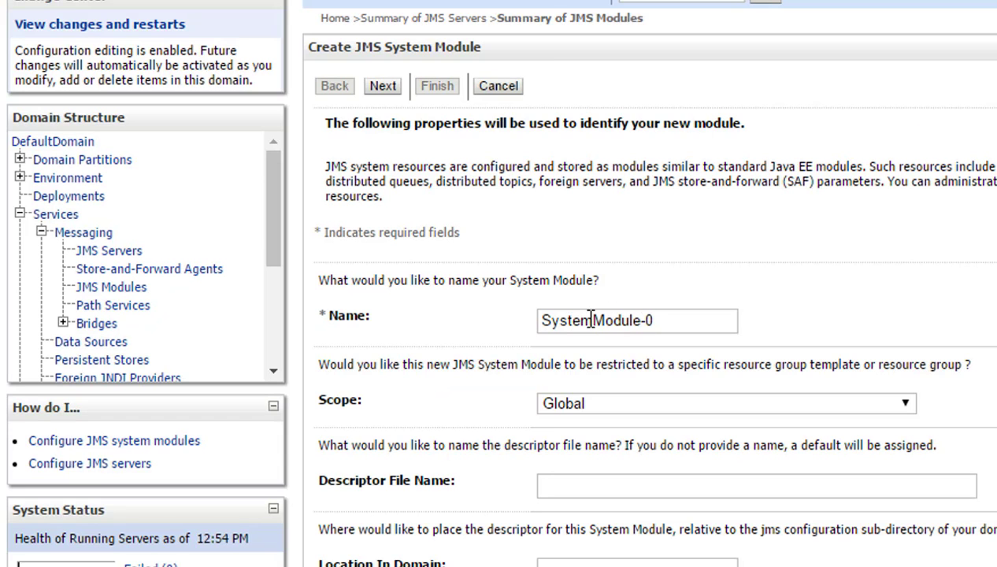
drag(590, 321, 498, 318)
text(Tutorial)
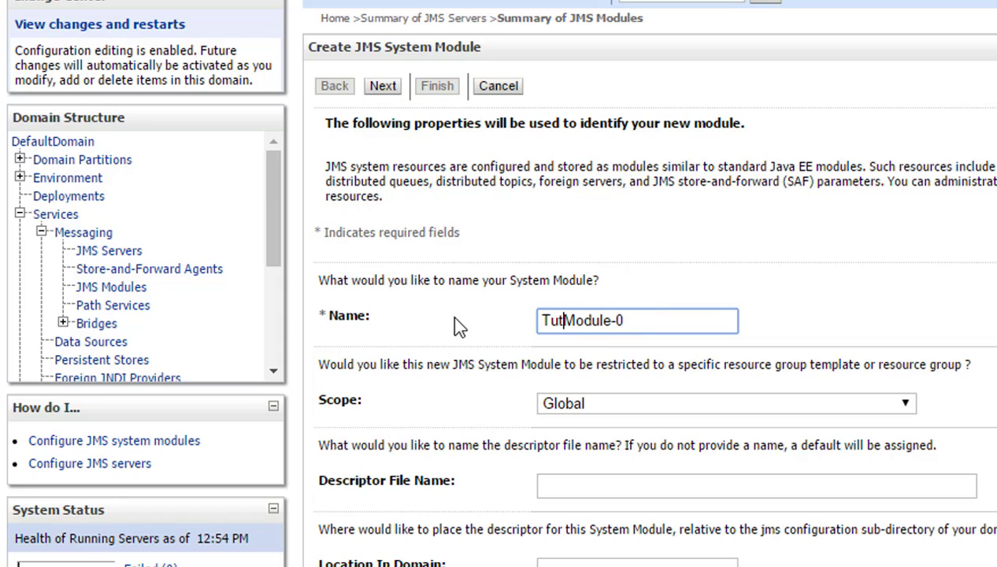
text(JMS)
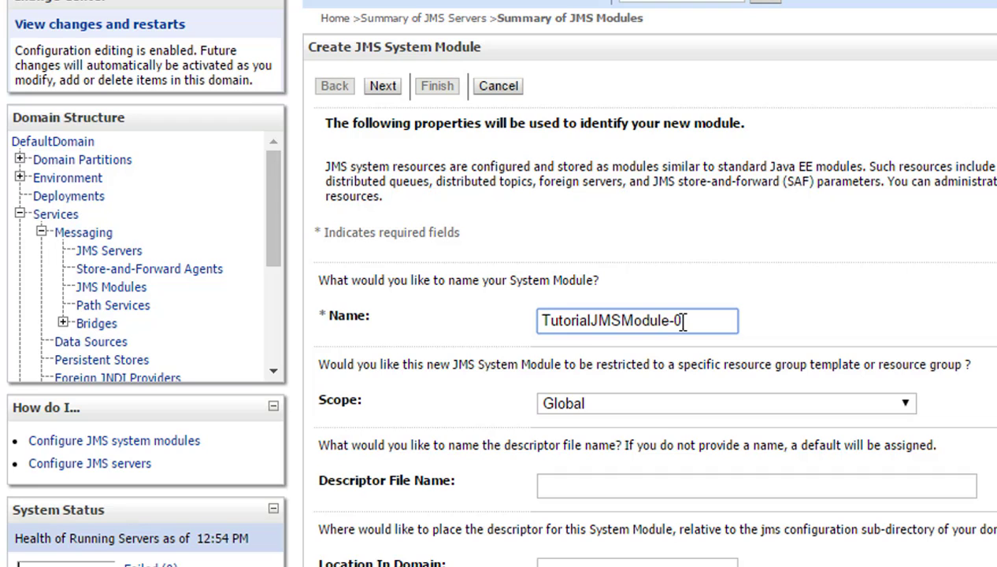
key(BackSpace)
key(BackSpace)
Target the new system module to DefaultServer and finish creating it without adding resources
key(Tab)
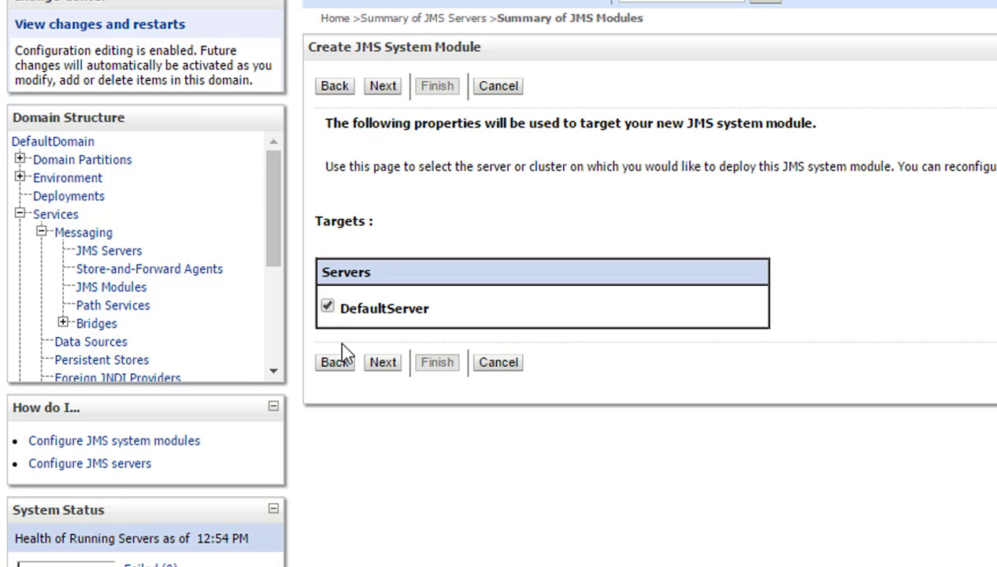
click(384, 364)
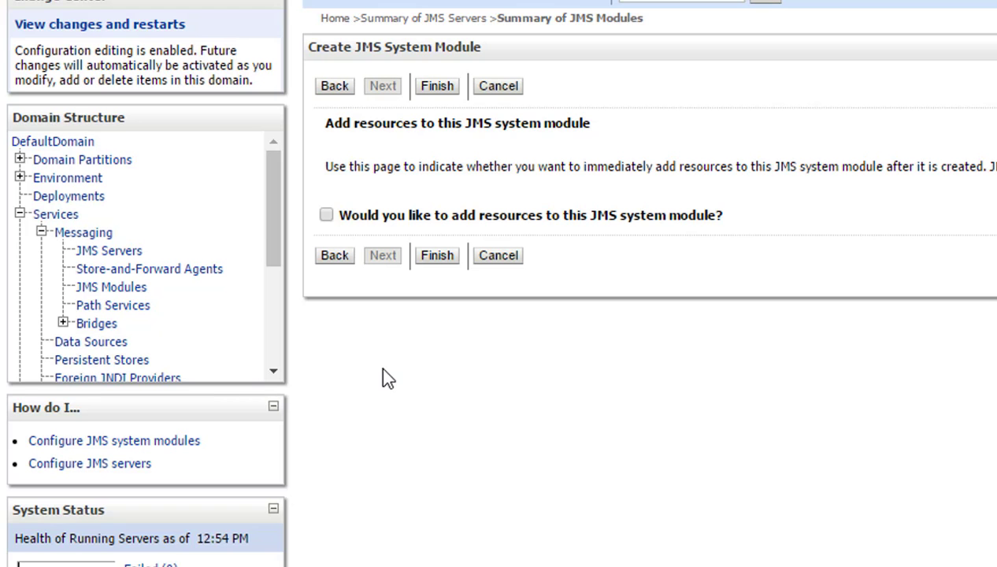
click(441, 264)
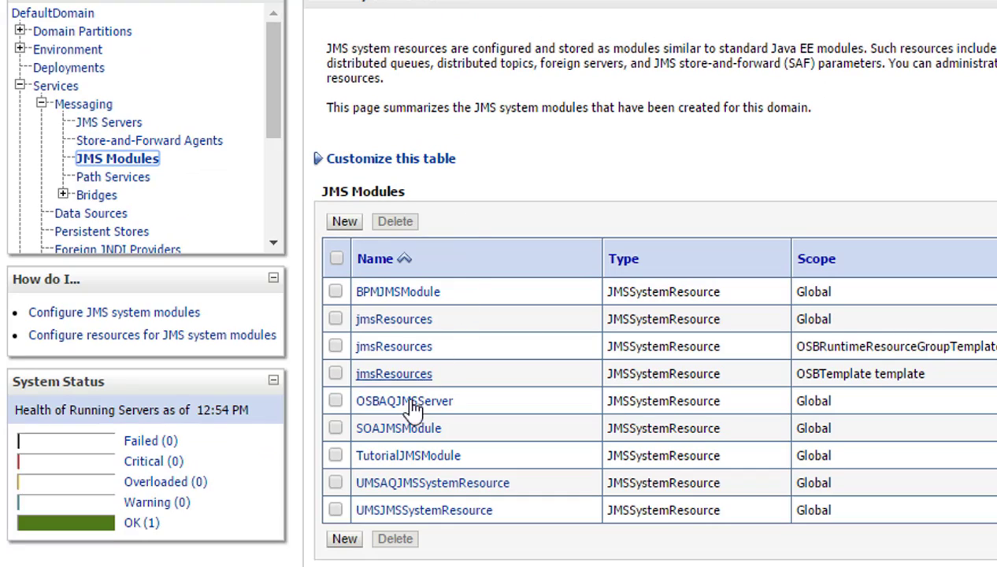
Create a subdeployment named TutorialSubdeployment in TutorialJMSModule, targeted to DefaultServer
click(400, 456)
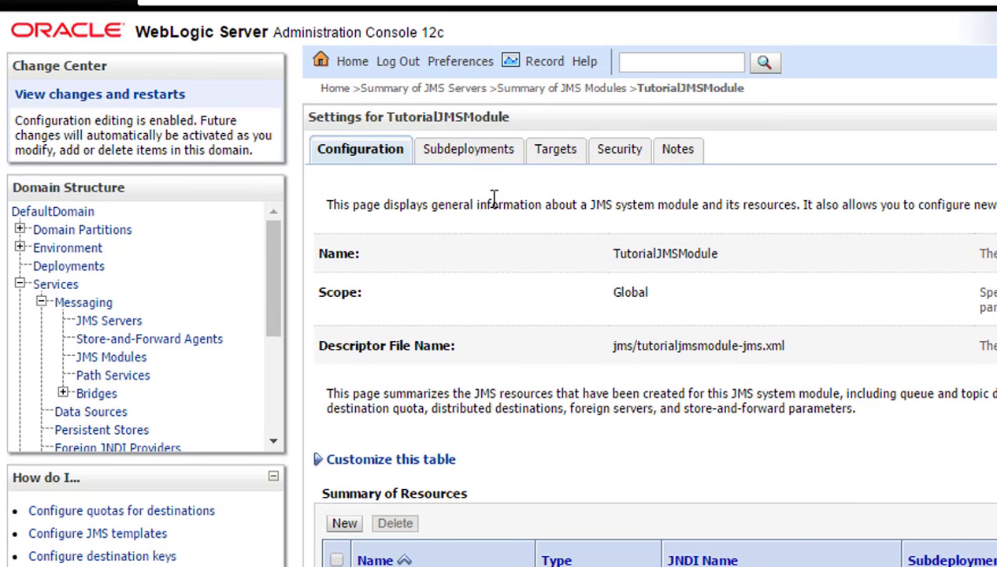
click(467, 160)
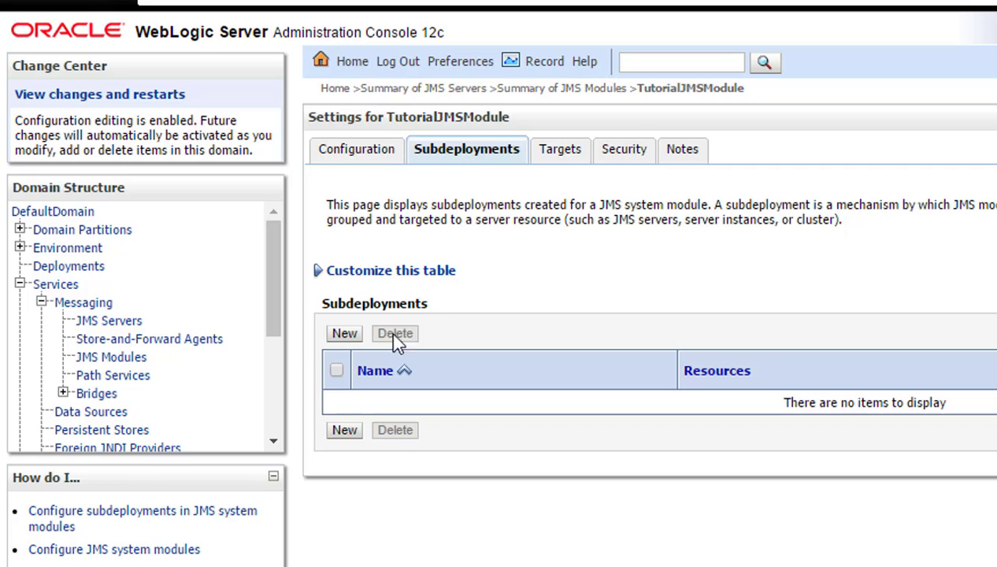
click(344, 333)
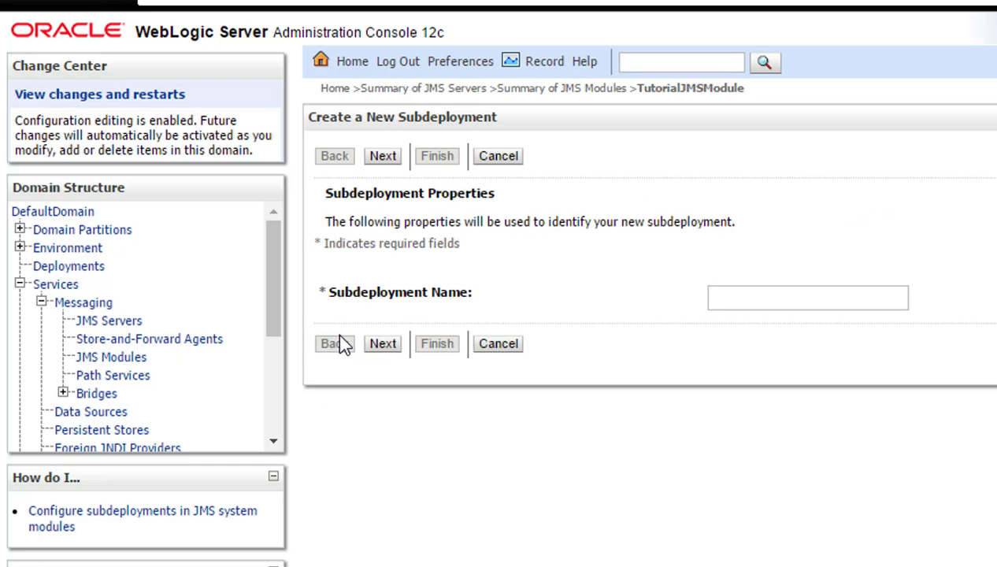
click(750, 307)
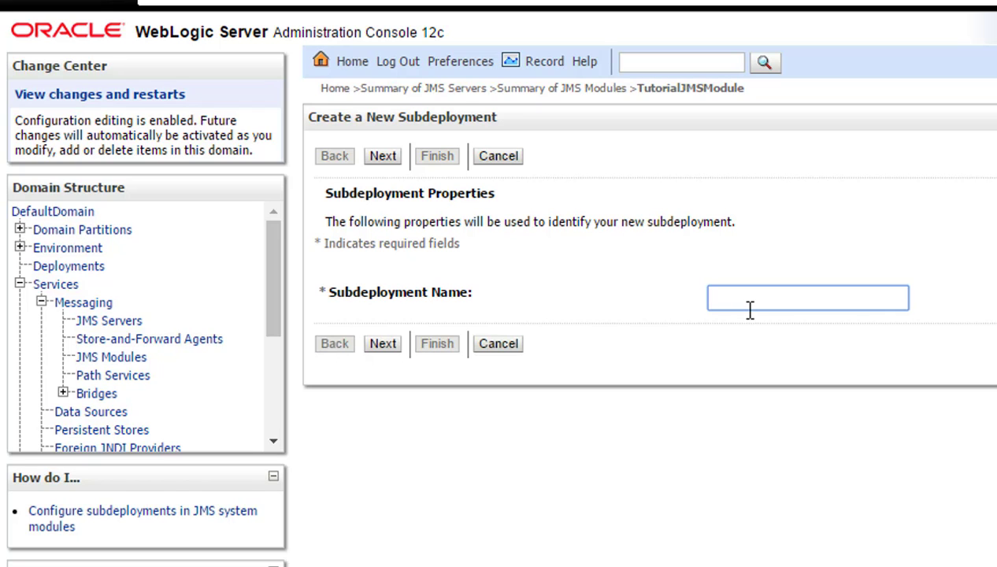
text(TutorialSubdeployment)
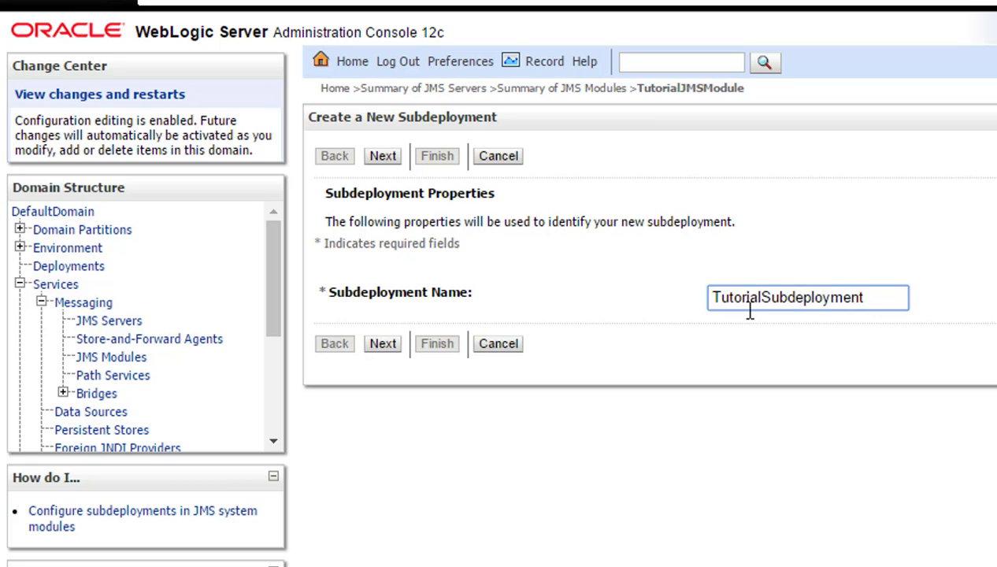
click(384, 344)
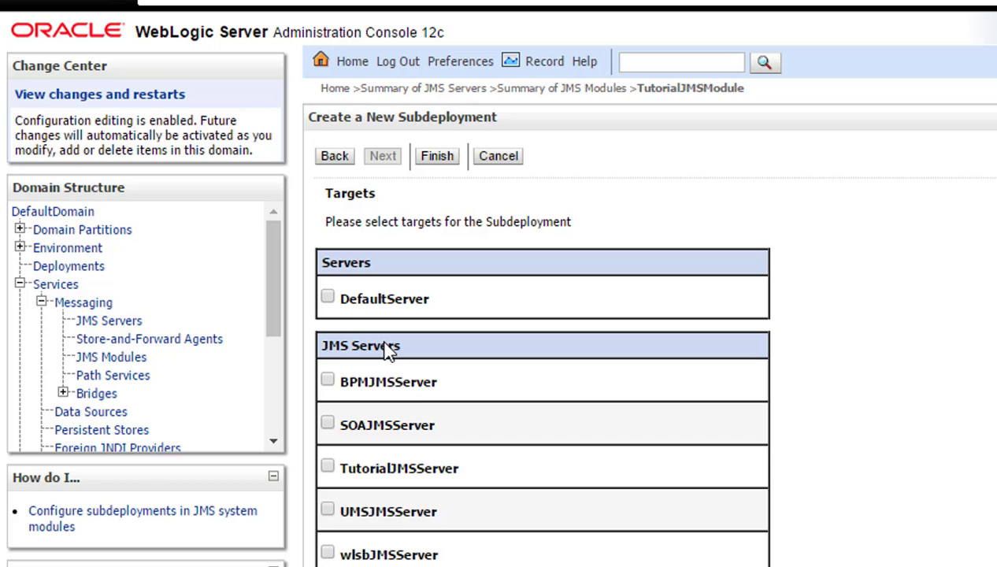
click(334, 304)
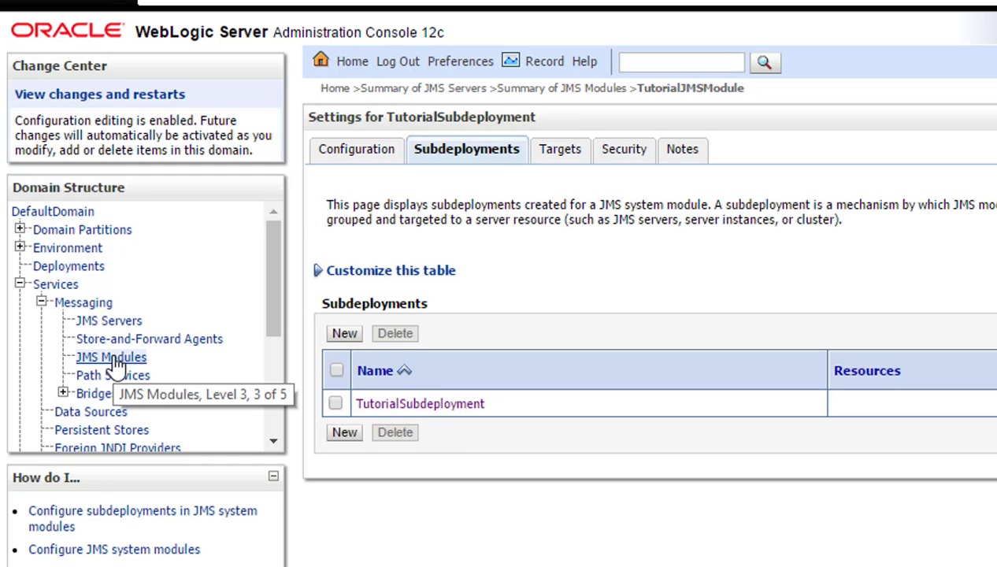
Start a new resource of type Connection Factory in TutorialJMSModule
click(115, 362)
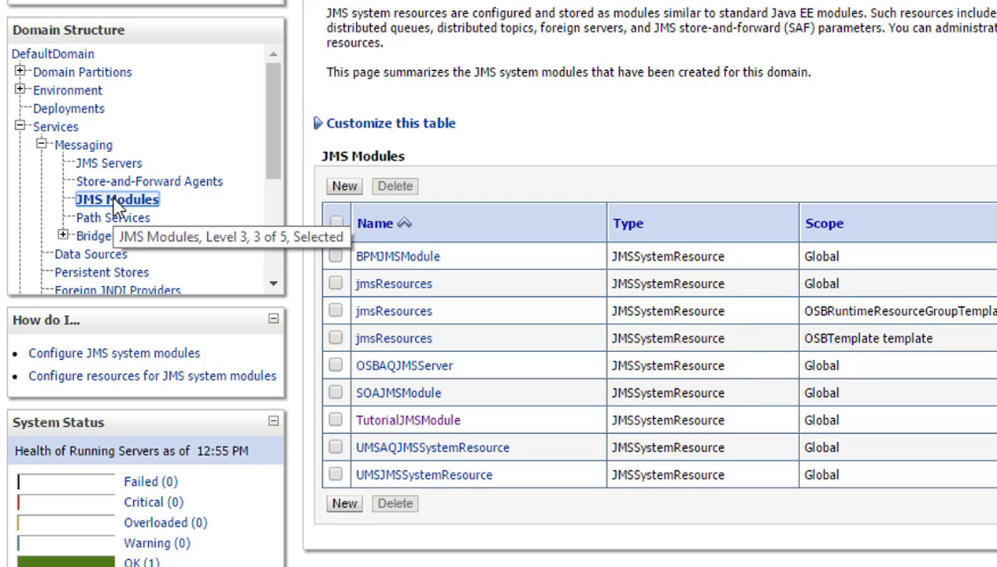
click(401, 425)
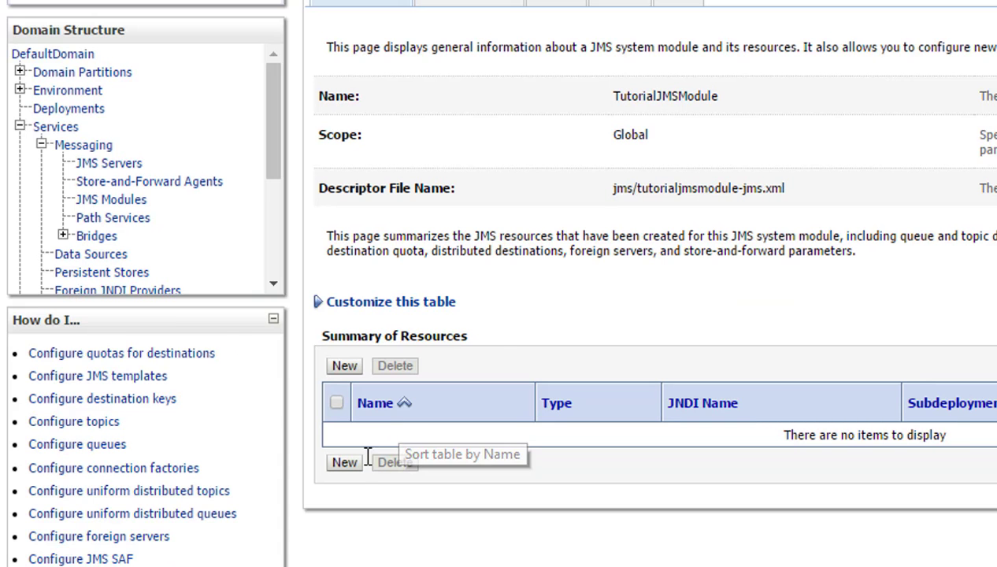
click(346, 467)
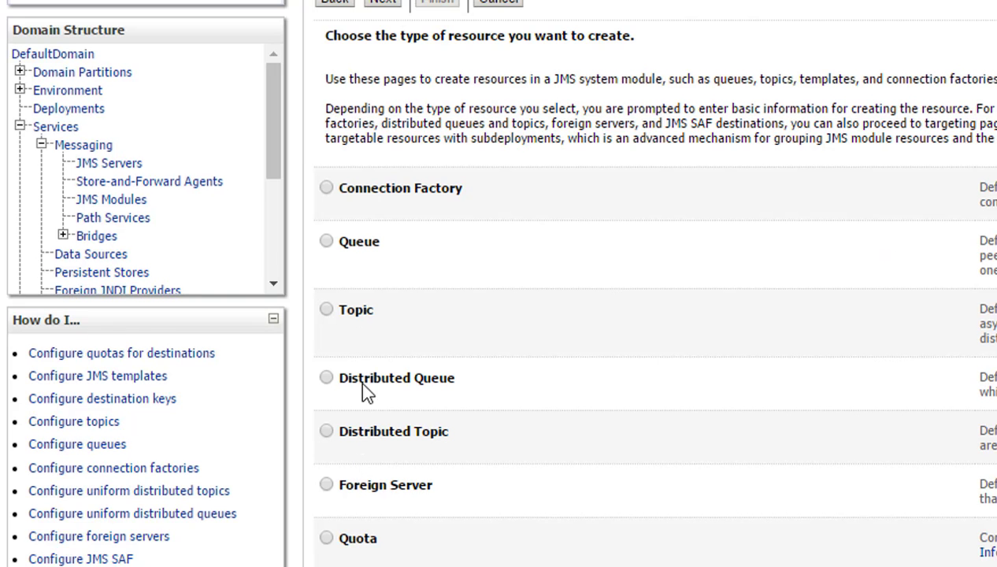
scroll(358, 380, up, 3)
click(325, 349)
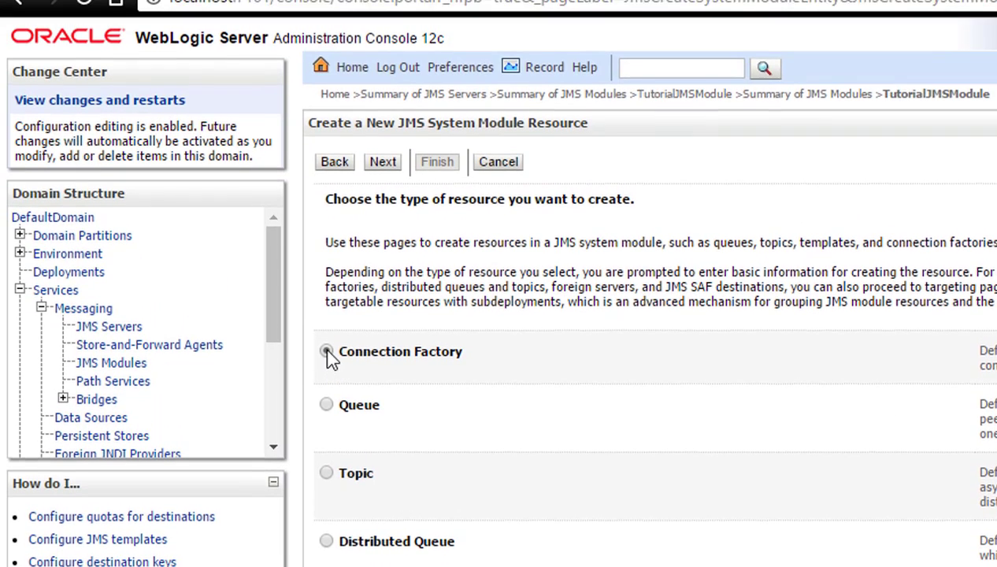
click(383, 162)
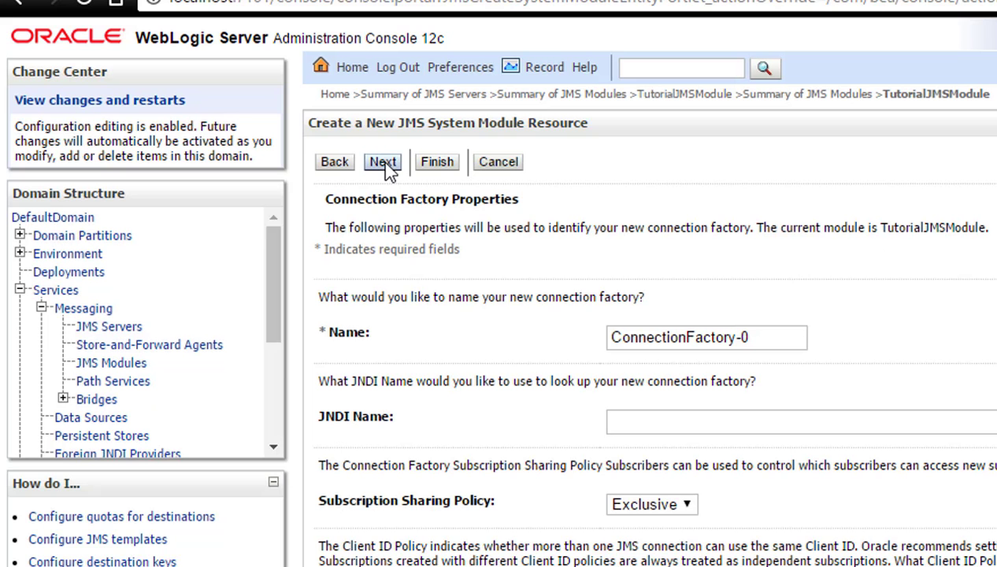
Name the connection factory TutorialConnectionFactory and set its JNDI name to jms/TutorialConnectionFactory
click(749, 337)
key(BackSpace)
key(BackSpace)
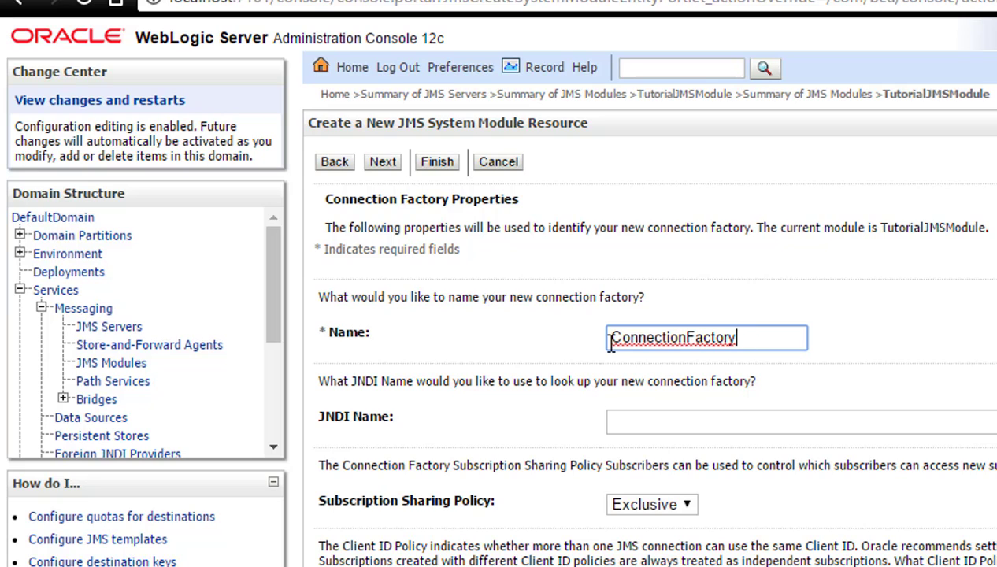
click(610, 338)
text(Tutorial)
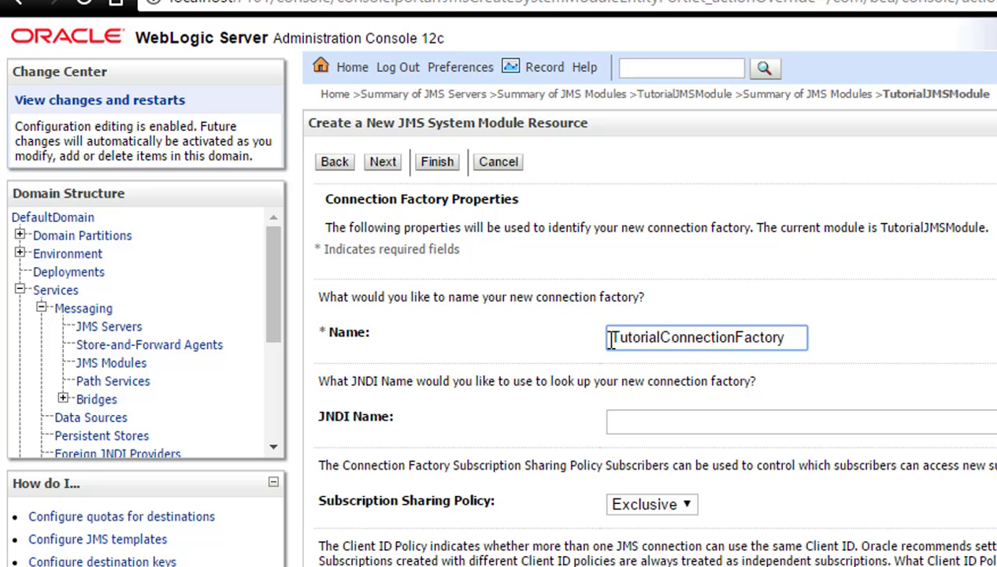
key(Tab)
text(j)
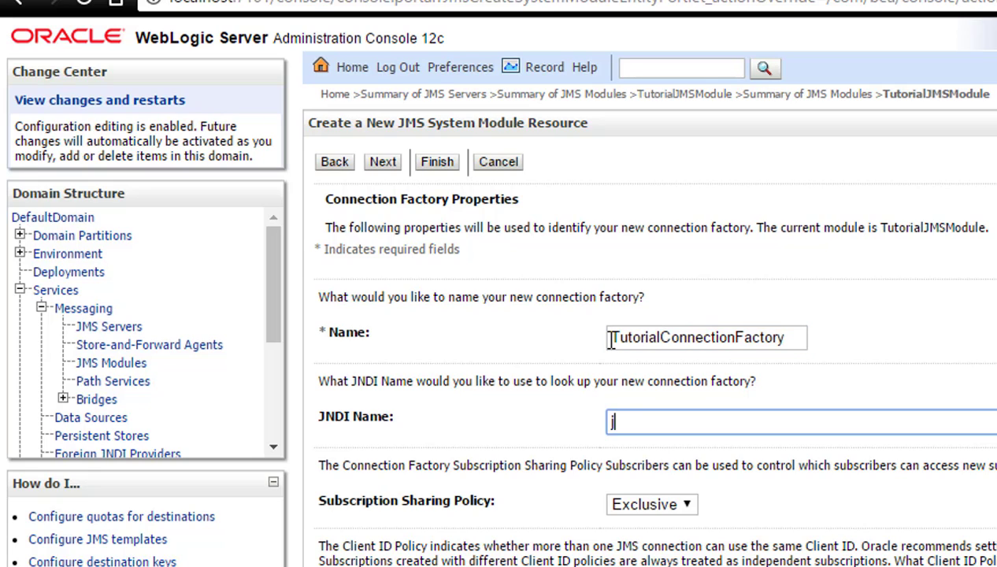
text(ms/Tutoria)
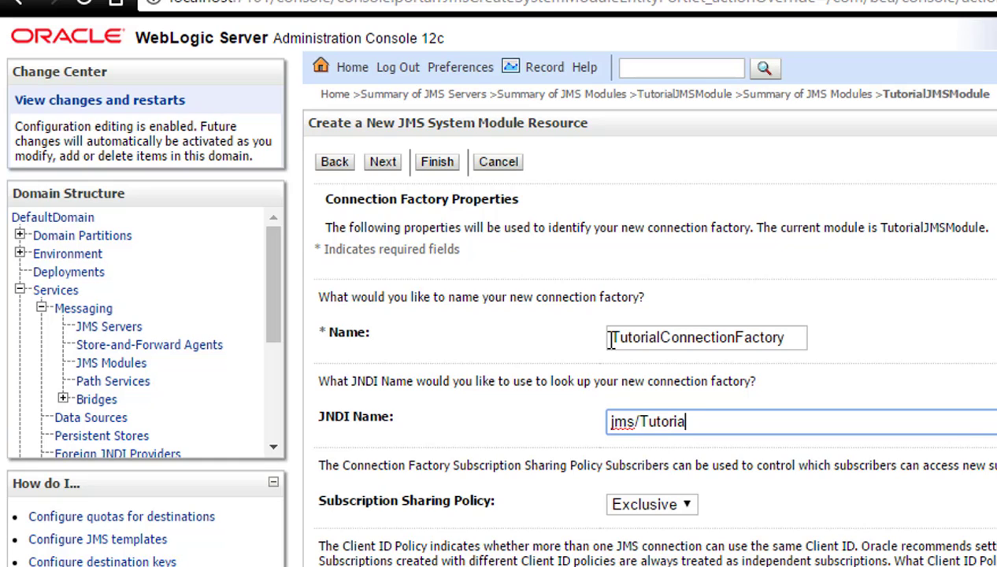
text(lConnectionFactory)
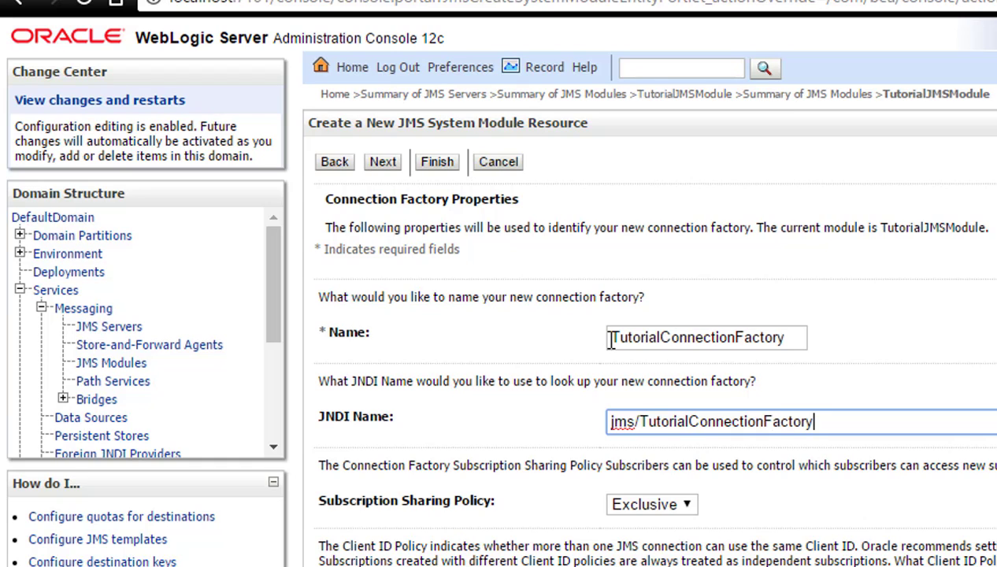
Use advanced targeting to assign TutorialConnectionFactory to TutorialSubdeployment and finish creating it
click(385, 166)
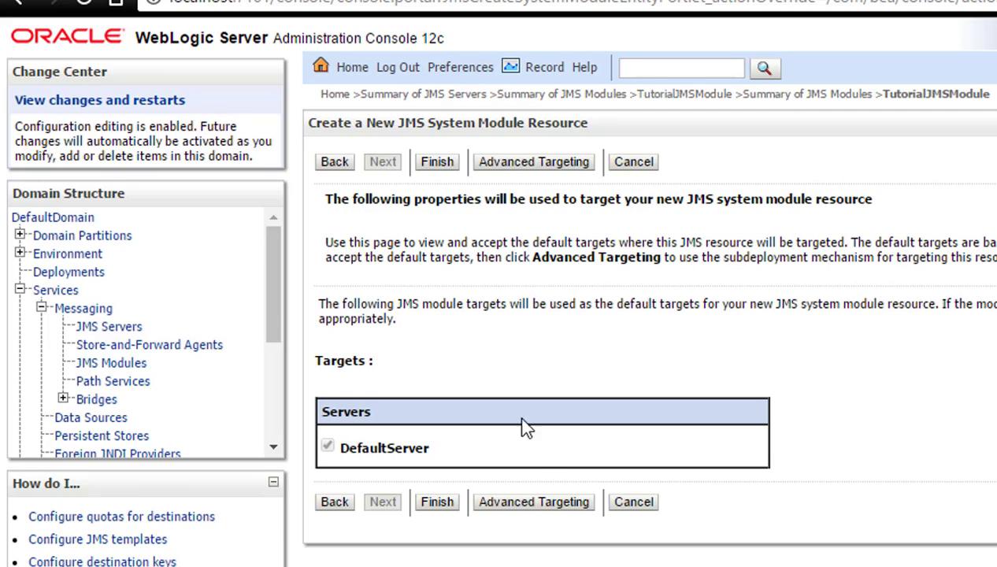
click(534, 502)
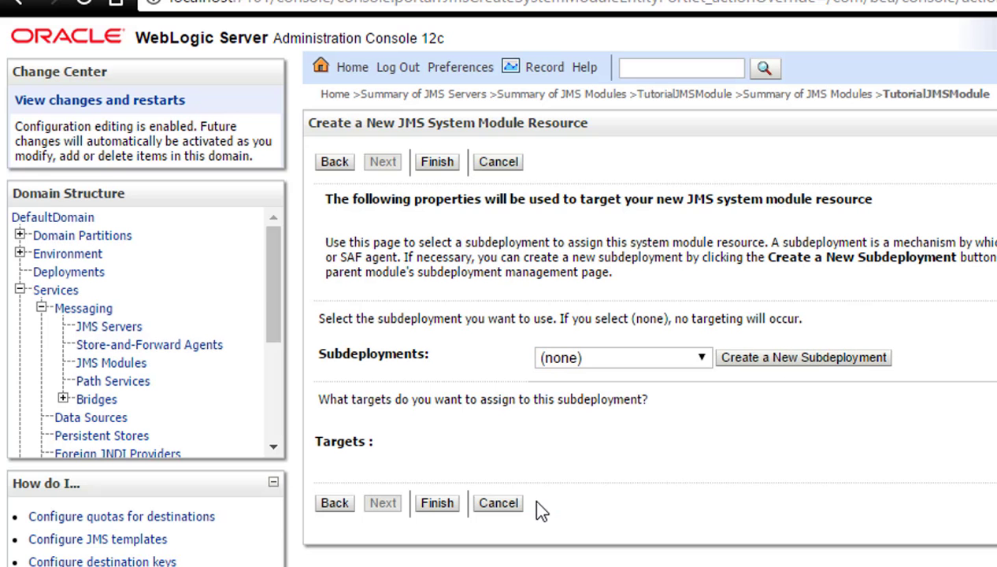
click(622, 358)
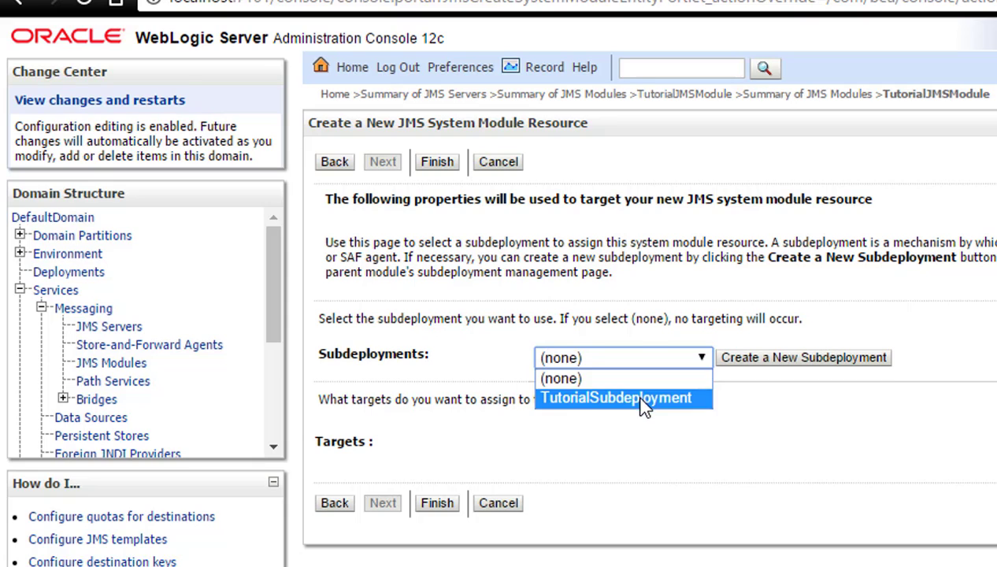
click(598, 399)
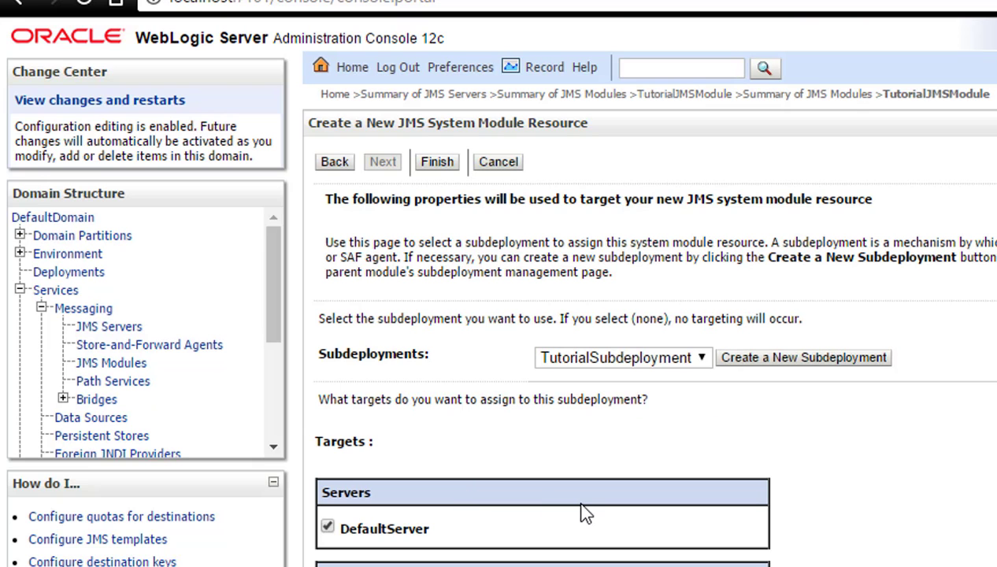
click(433, 164)
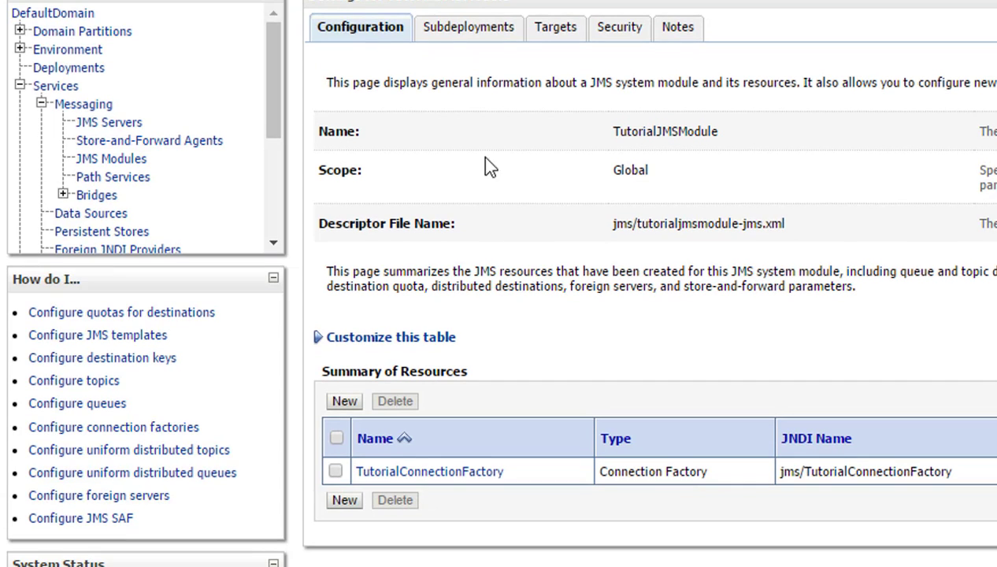
Start a new resource of type Queue in TutorialJMSModule and name it TutorialQueue
click(346, 400)
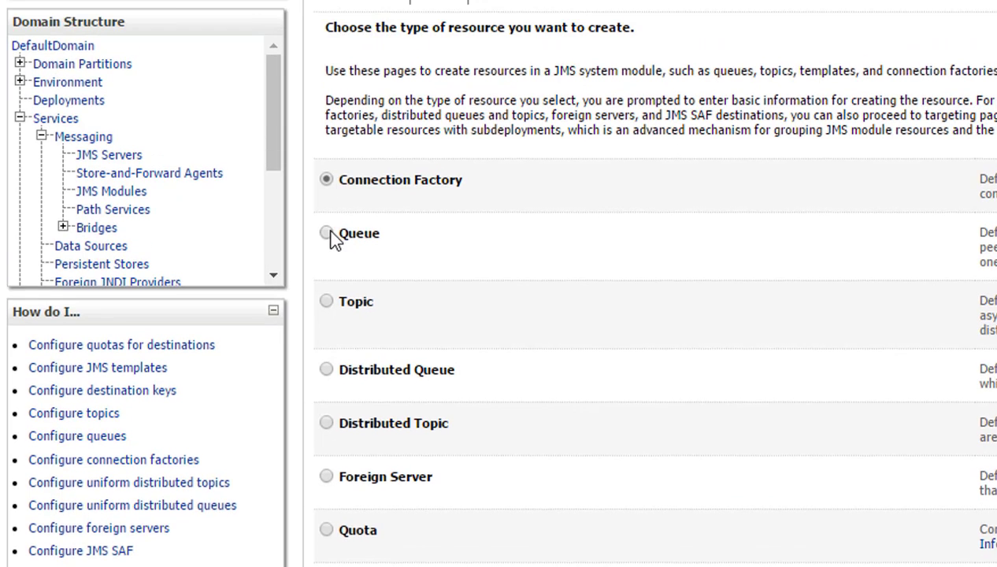
click(327, 202)
click(393, 142)
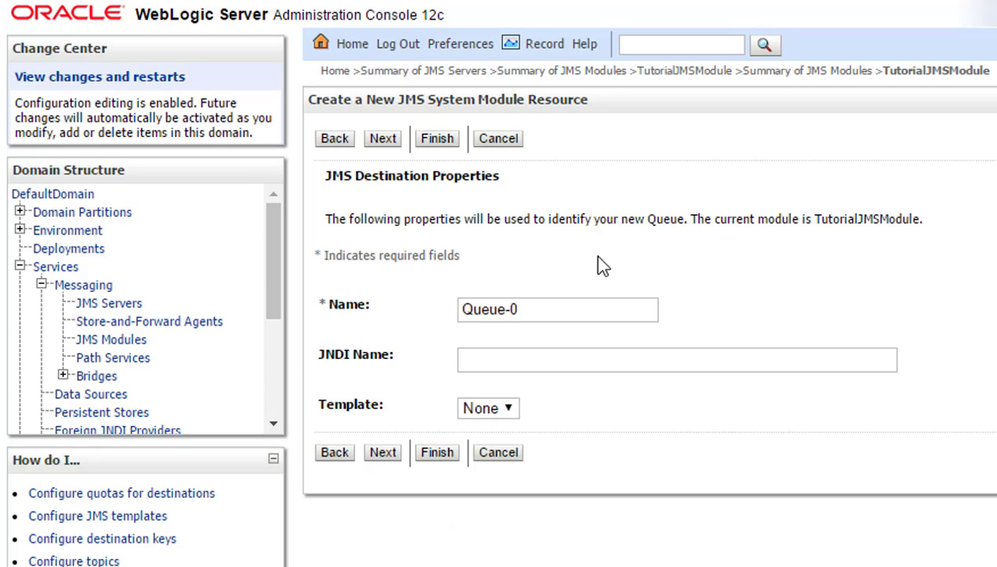
click(463, 311)
text(Tutorial)
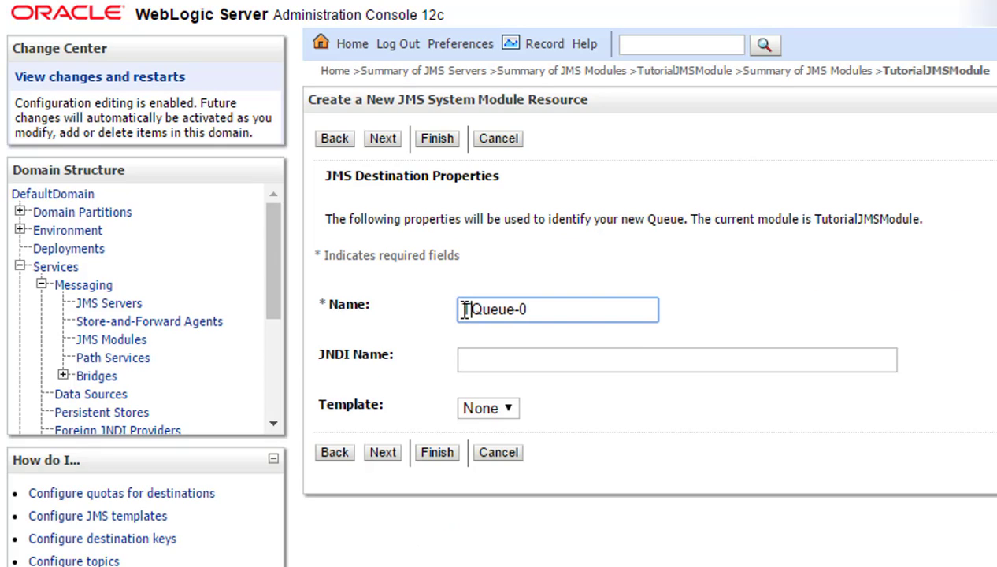
click(586, 307)
key(BackSpace)
key(BackSpace)
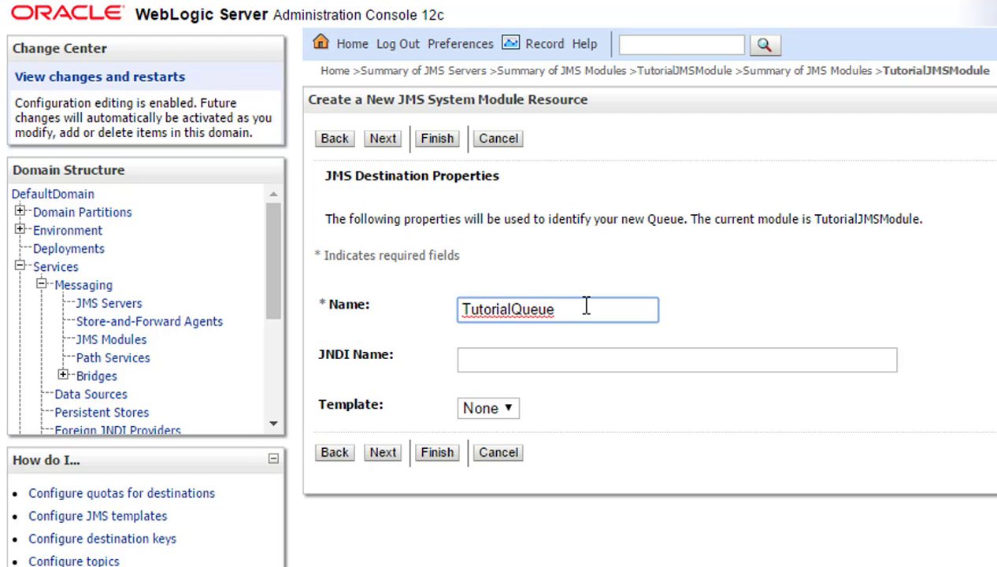
Set the queue's JNDI name to jms/TutorialQueue and continue to its targeting
click(580, 359)
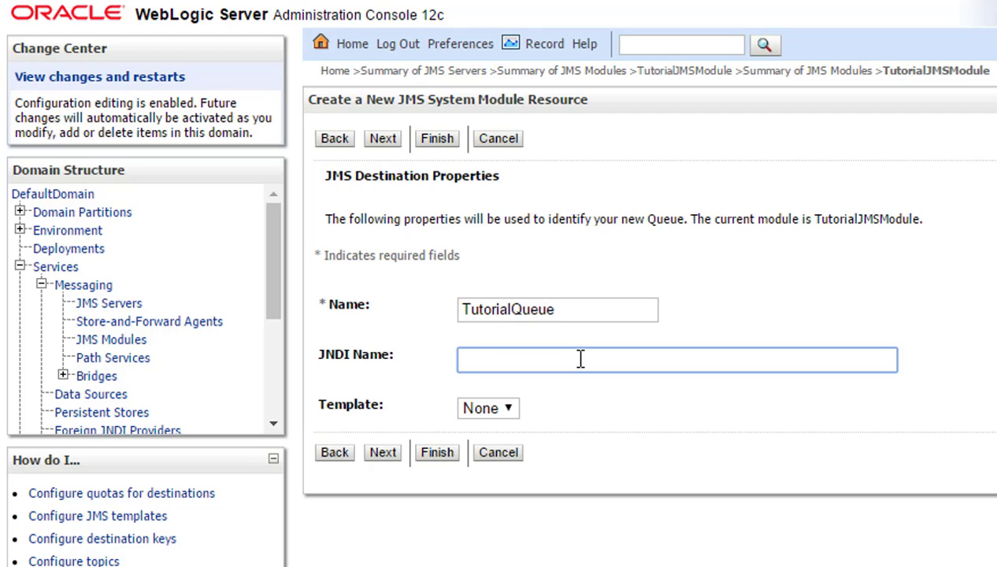
text(jms/)
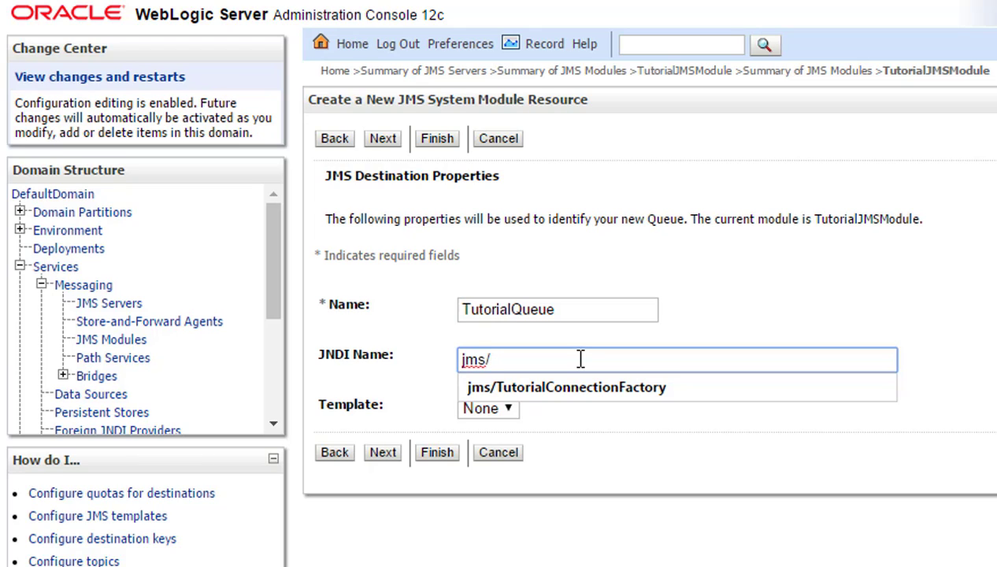
key(Down)
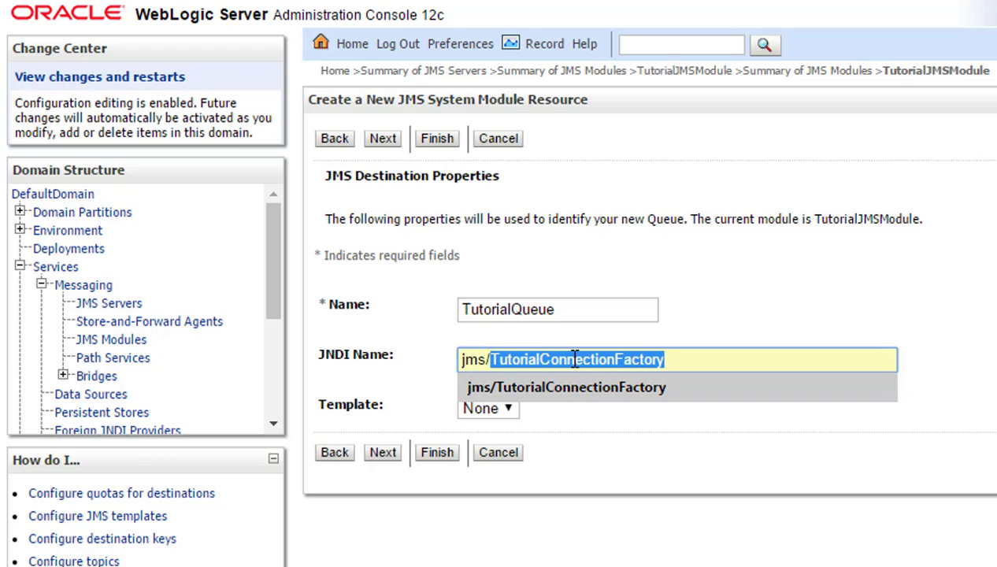
click(539, 360)
drag(541, 362, 689, 359)
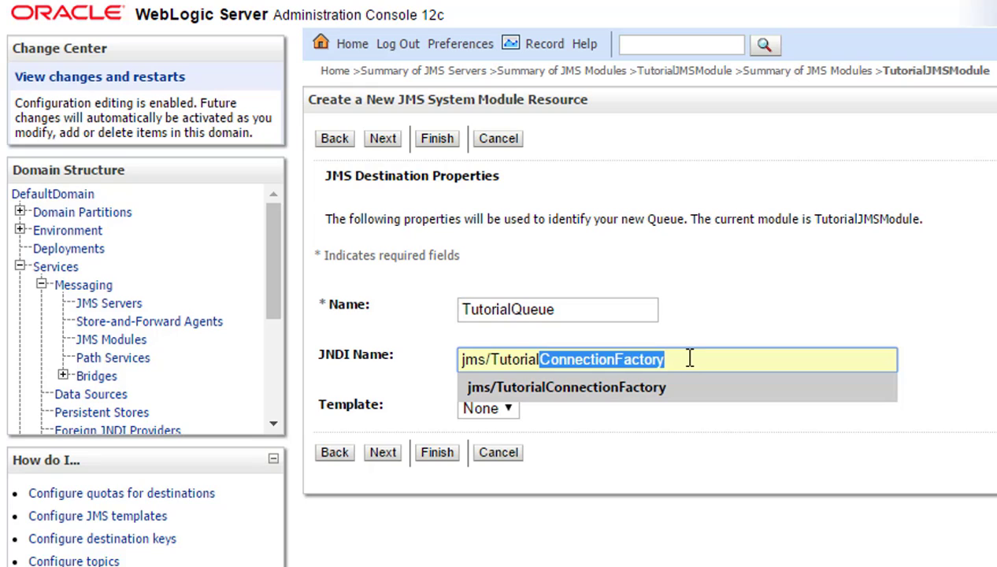
text(Queue)
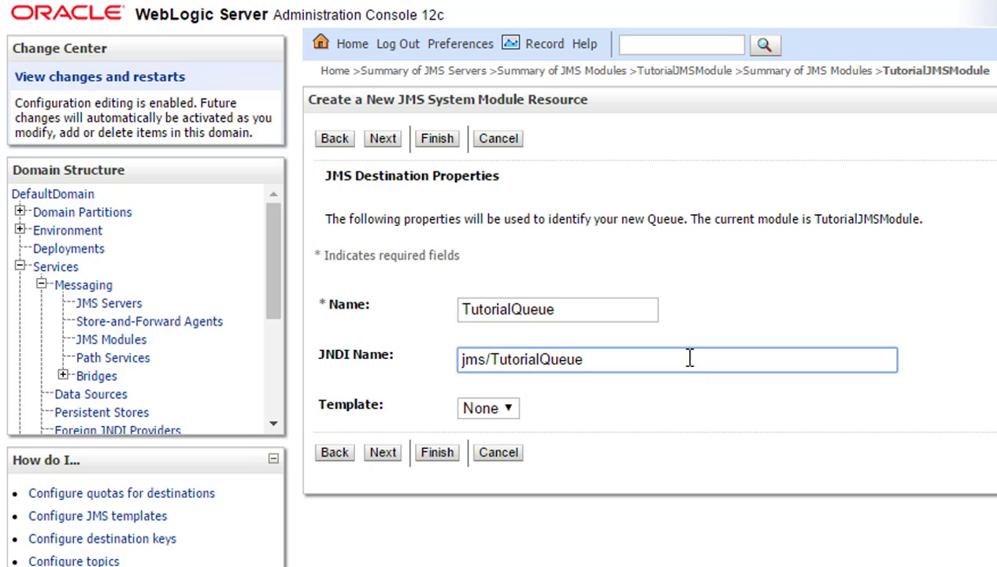
click(386, 454)
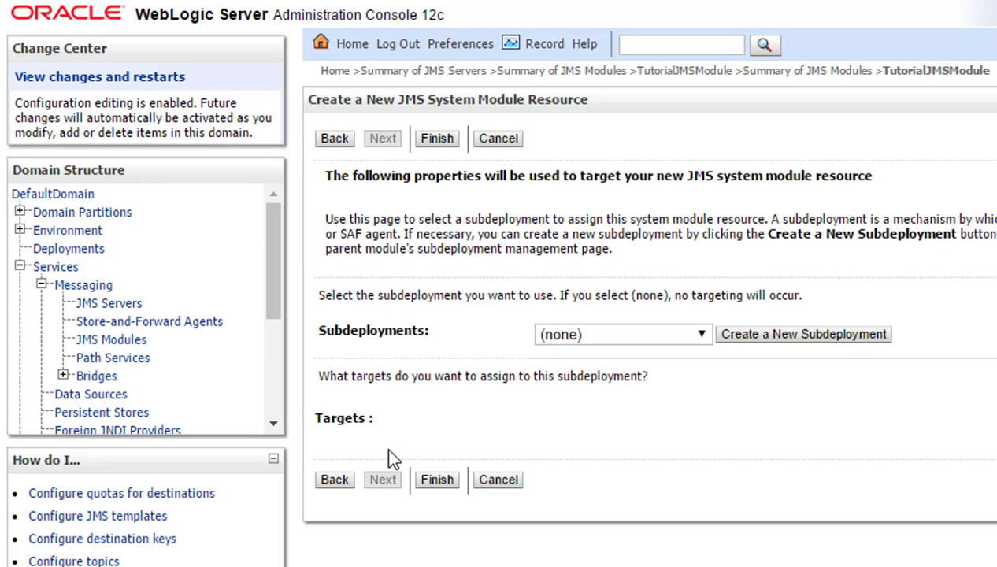
Assign TutorialQueue to TutorialSubdeployment and finish creating the queue
click(622, 337)
click(629, 376)
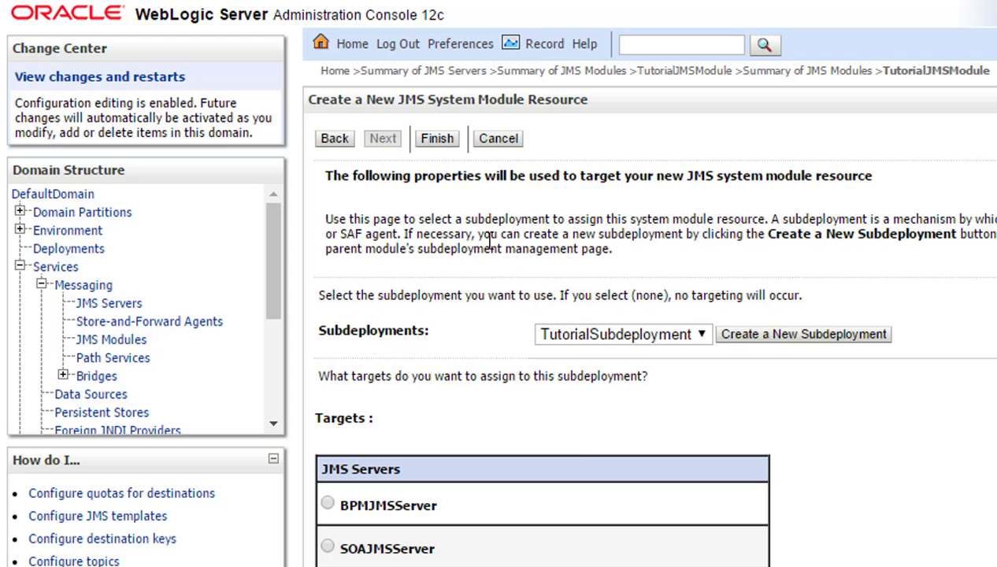
click(439, 141)
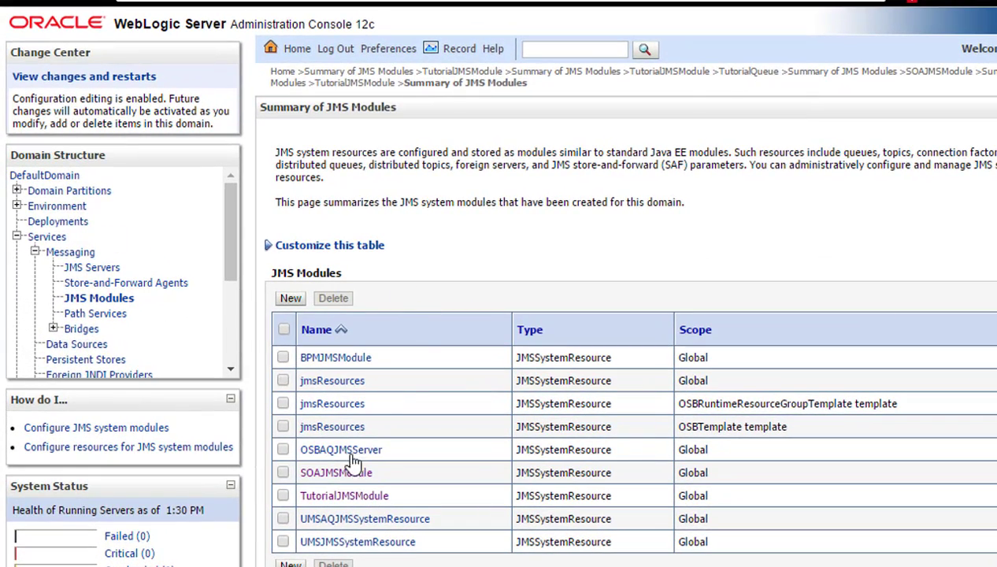
Target TutorialSubdeployment in TutorialJMSModule to TutorialJMSServer and save the change
click(344, 500)
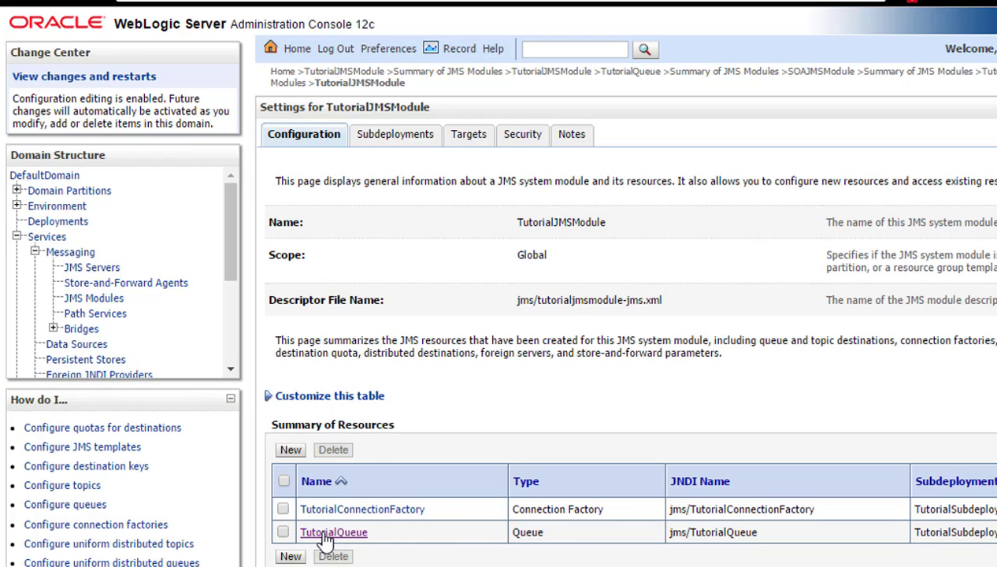
click(400, 136)
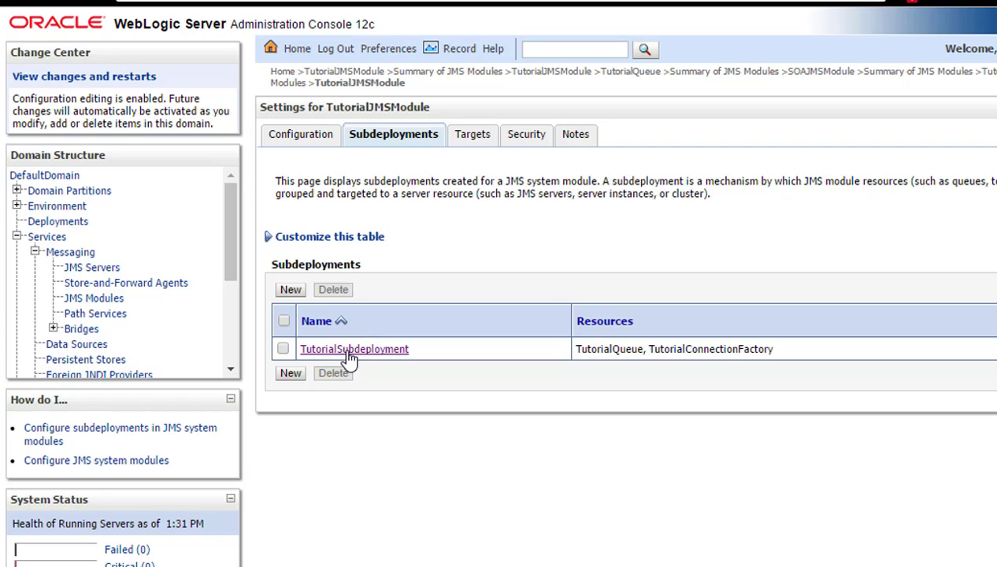
click(350, 354)
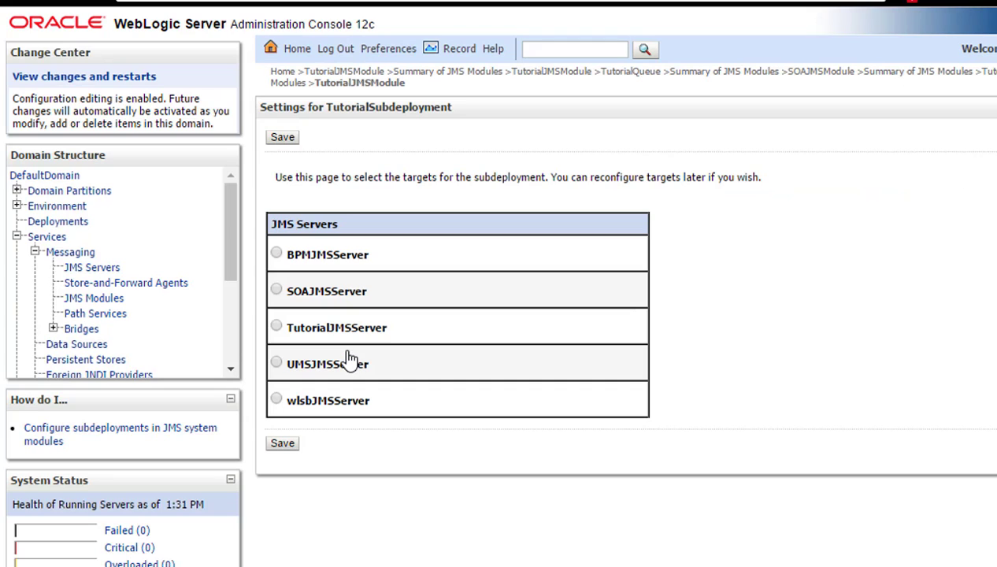
click(276, 326)
click(282, 444)
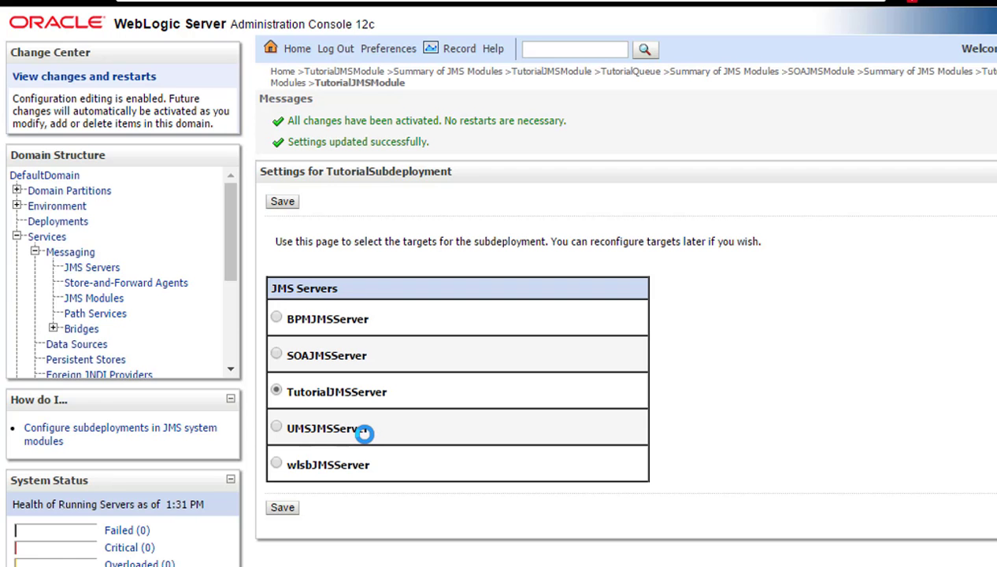
click(287, 509)
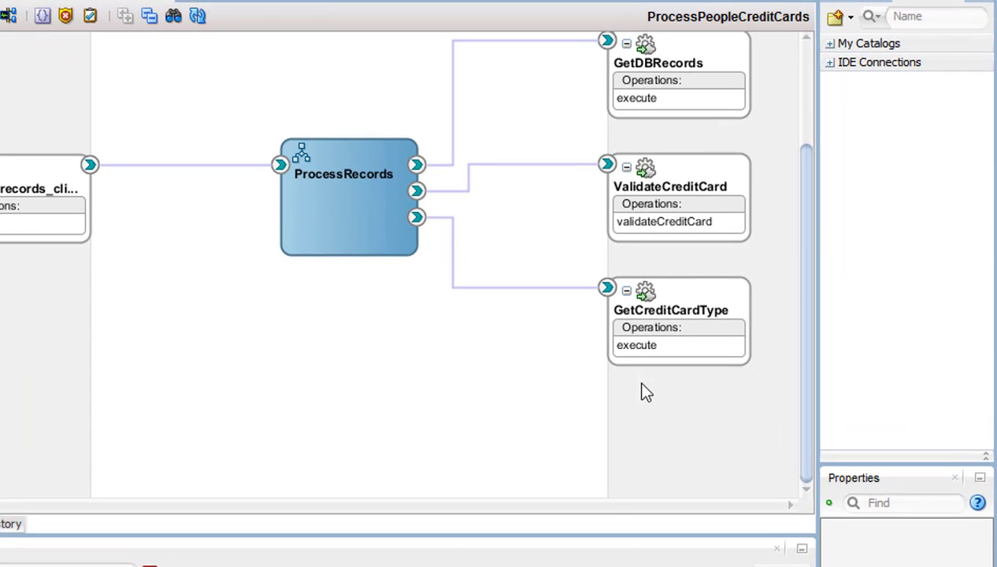
In JDeveloper, insert a JMS adapter below GetCreditCardType in the ProcessPeopleCreditCards composite and name the reference publishBadCreditCardNumber
right_click(643, 390)
mouse_move(643, 391)
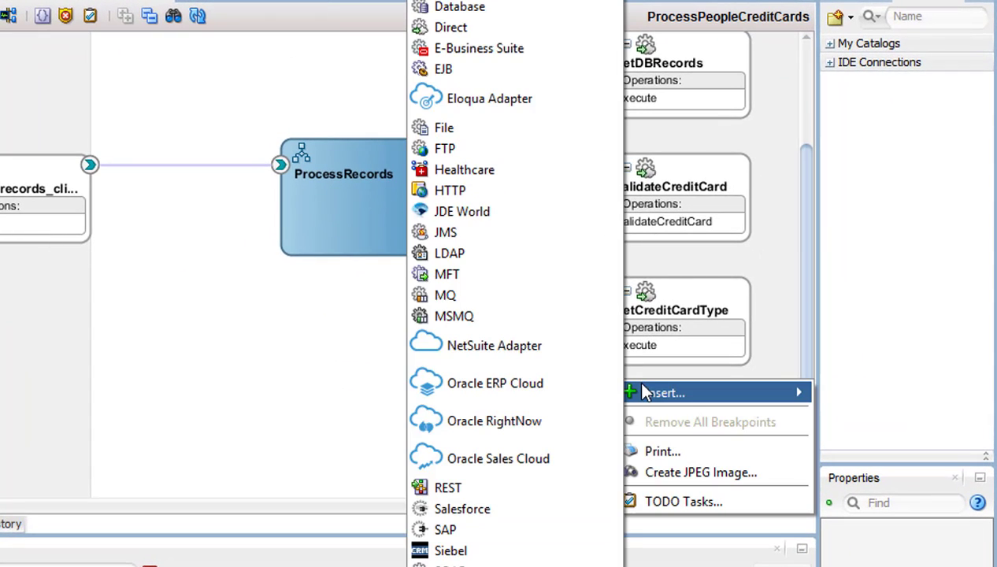
click(441, 233)
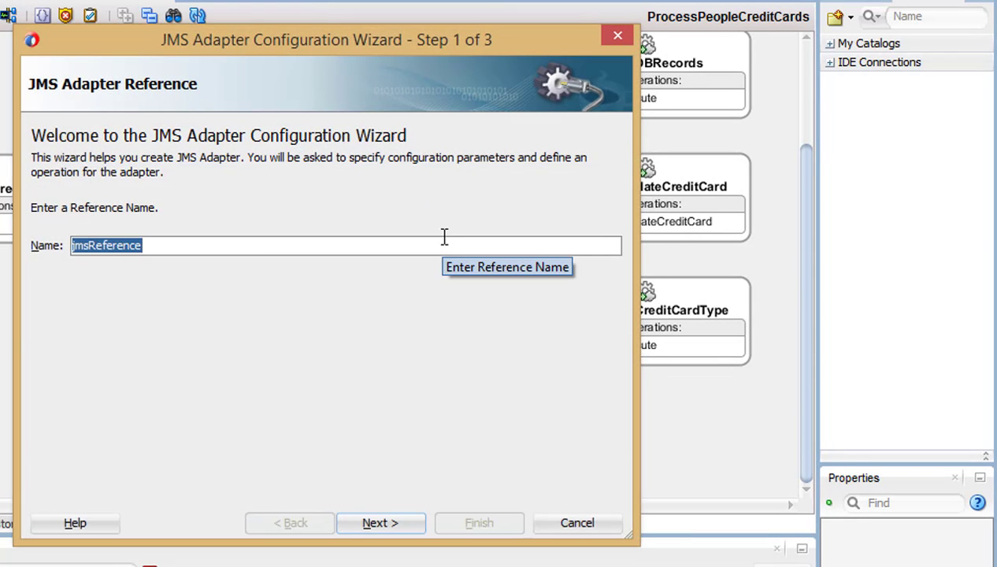
click(88, 247)
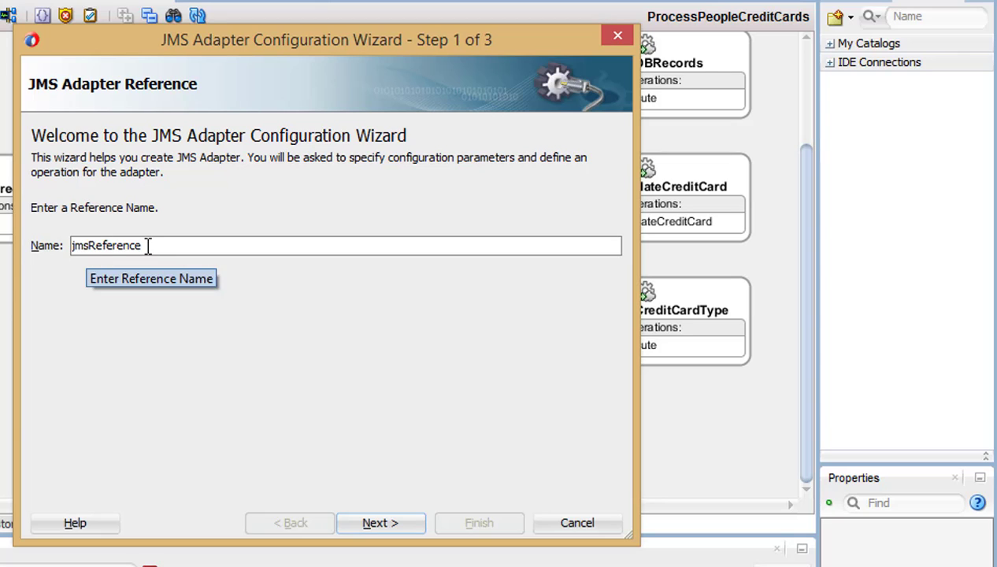
drag(144, 245, 30, 247)
key(BackSpace)
text(pu)
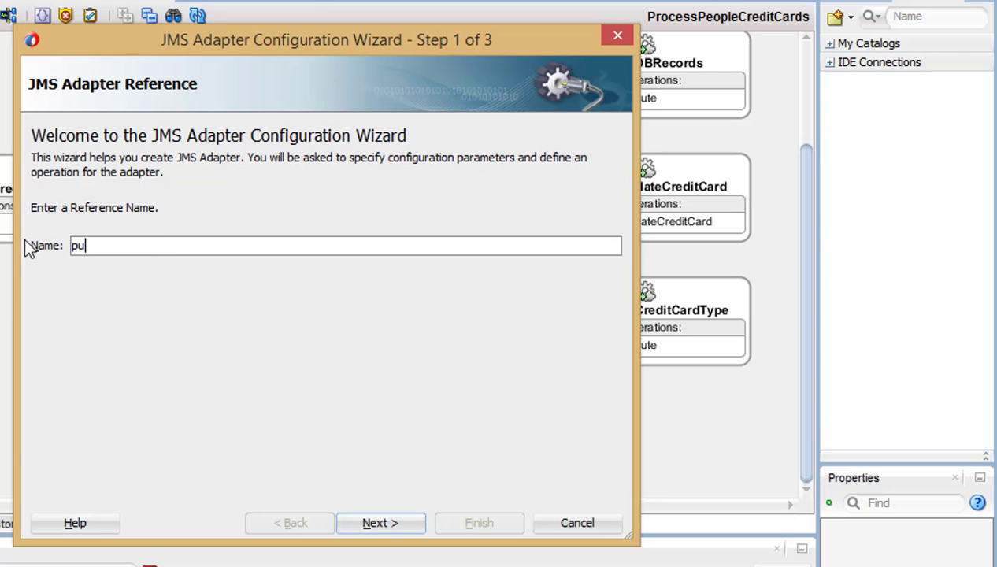
text(blishBadCreditCardNumber)
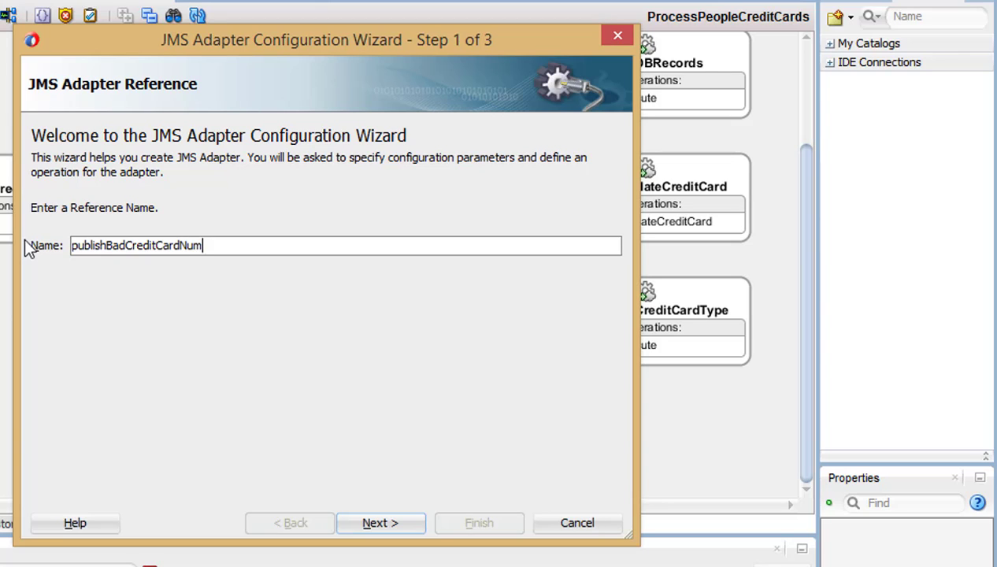
click(381, 521)
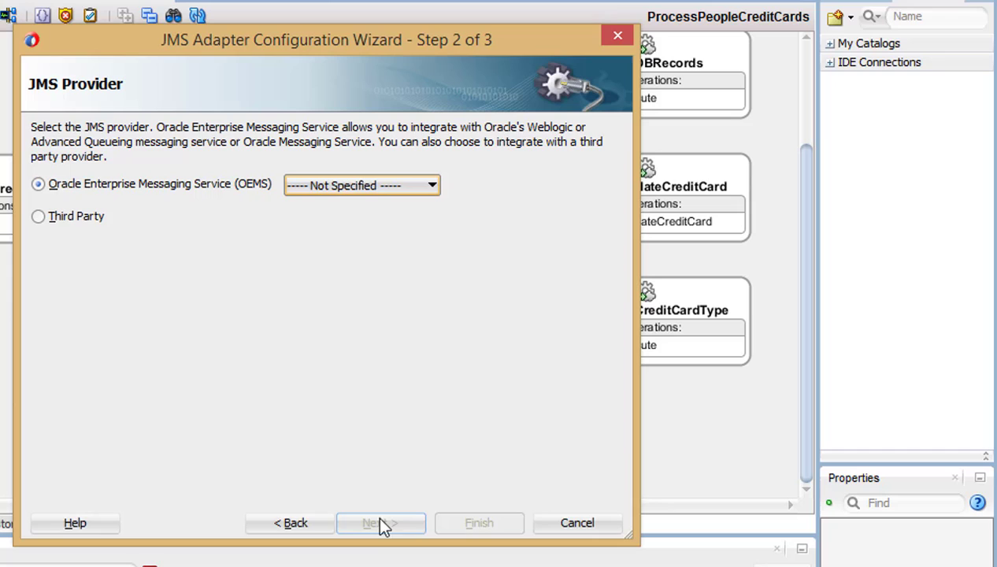
Set the adapter's JMS provider to Oracle Weblogic JMS and its application server connection to IntegratedWebLogicServer
click(370, 189)
click(360, 224)
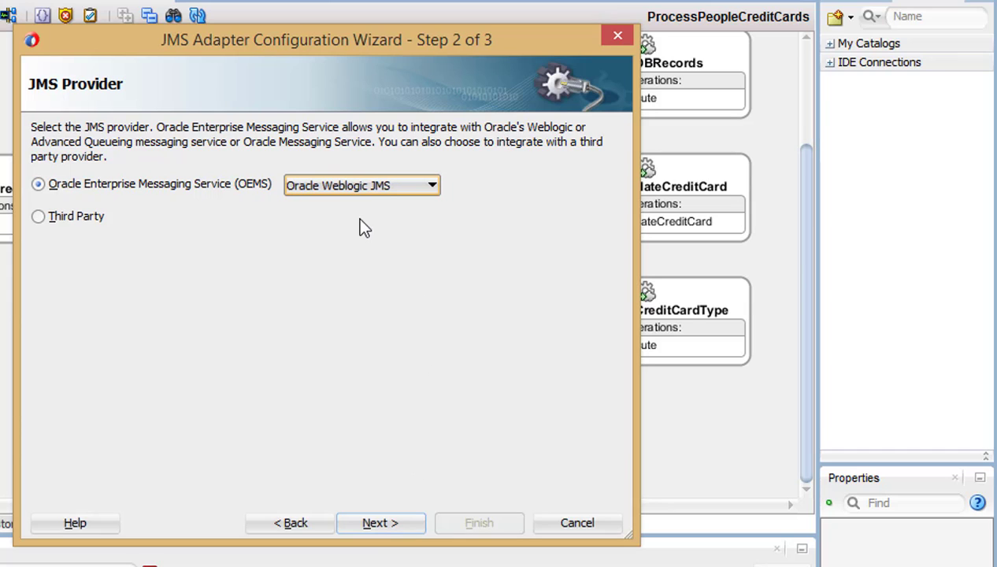
click(385, 526)
click(381, 170)
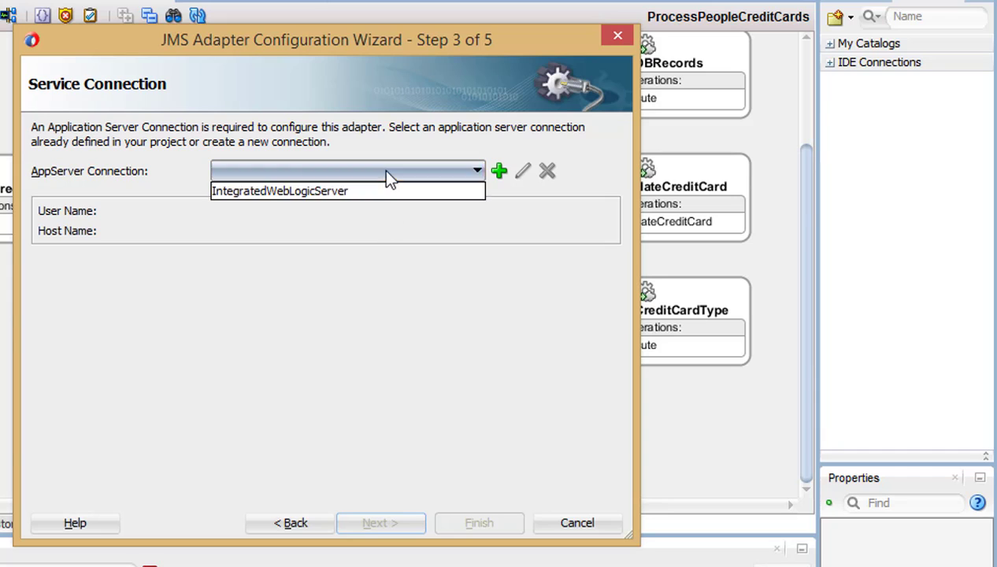
click(376, 189)
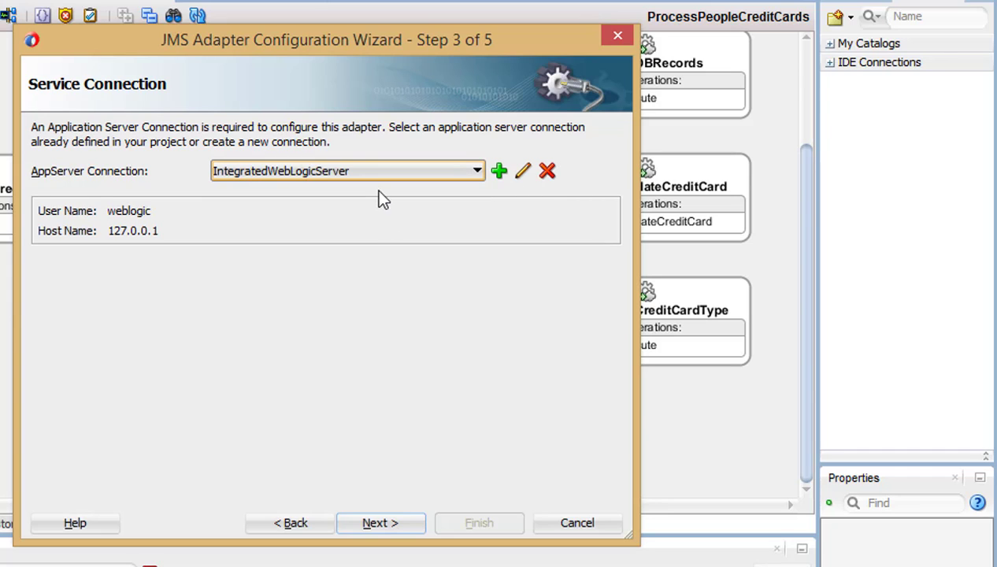
click(377, 523)
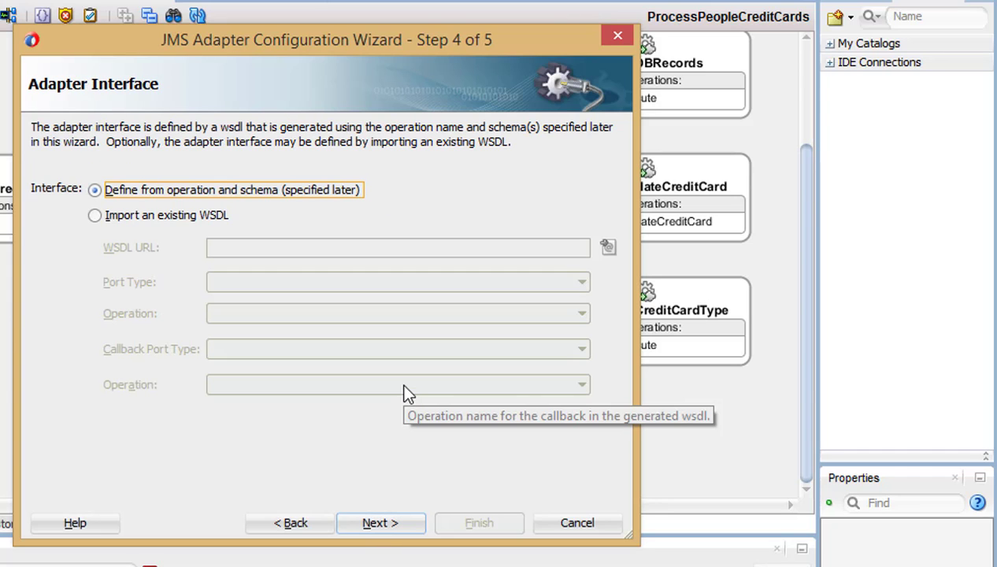
Keep the interface defined from operation and schema, and choose the Produce Message operation type for the adapter
click(375, 523)
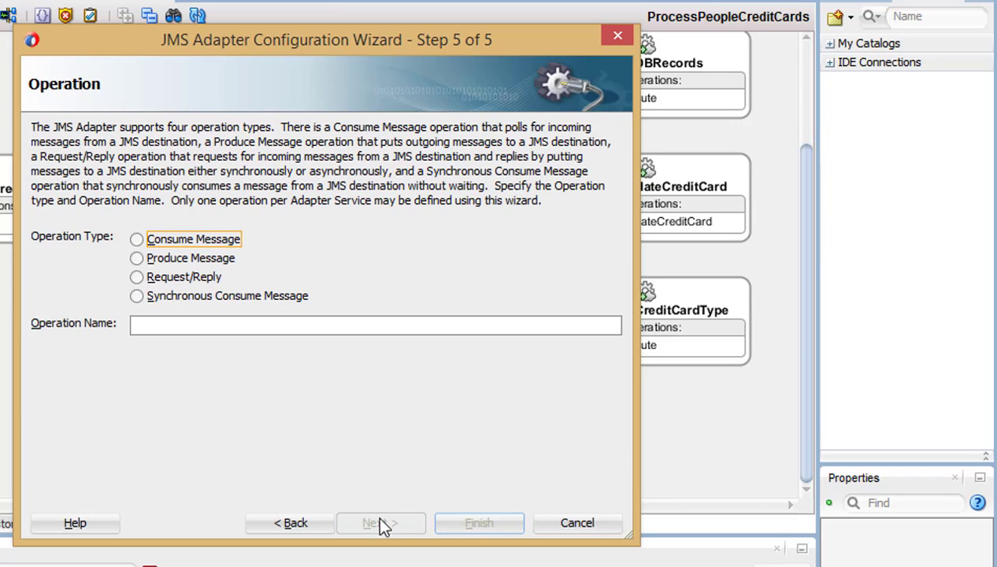
click(189, 260)
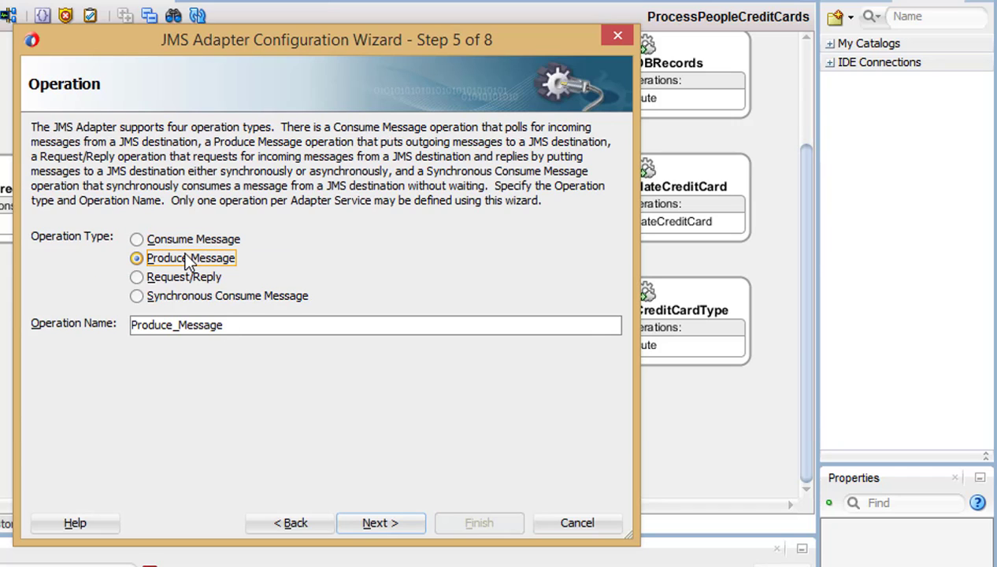
click(382, 523)
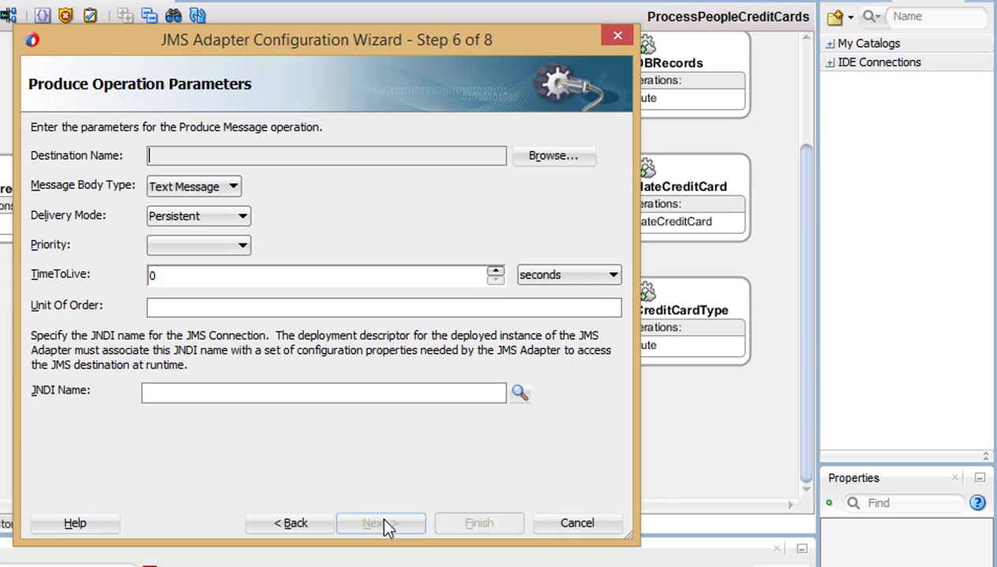
Set the produce operation's destination to TutorialQueue from TutorialJMSModule and accept the remaining operation parameters
click(543, 161)
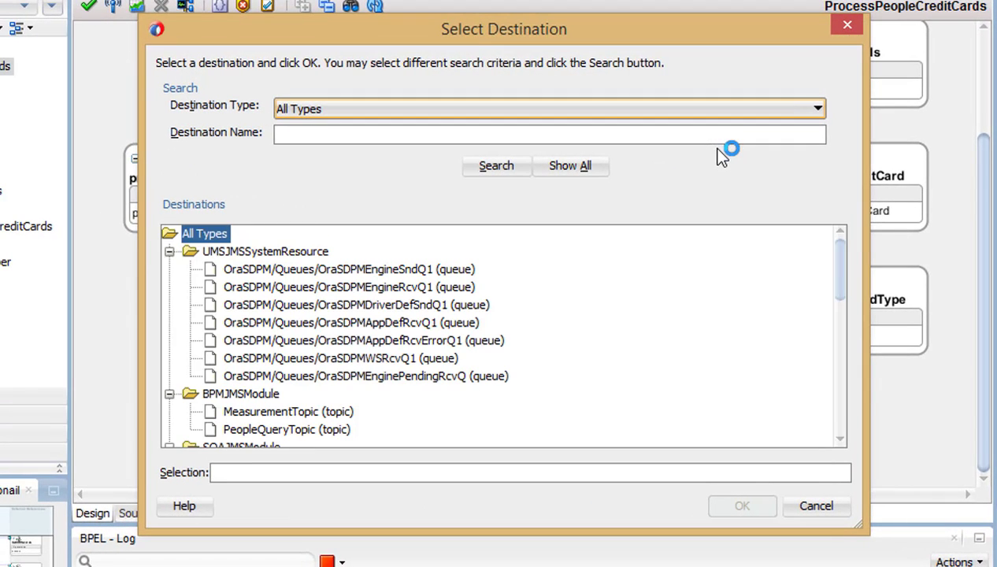
drag(842, 262, 842, 425)
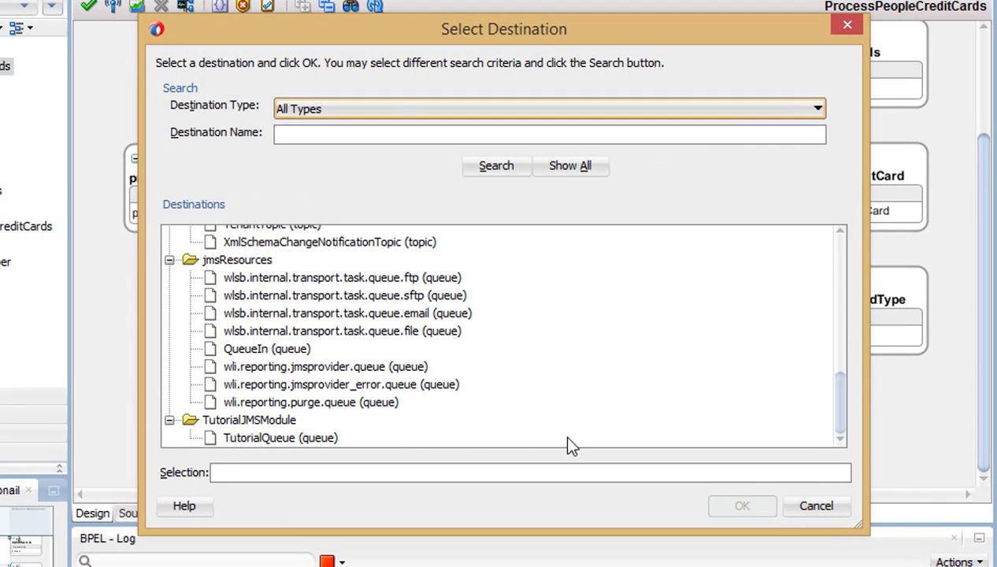
click(318, 438)
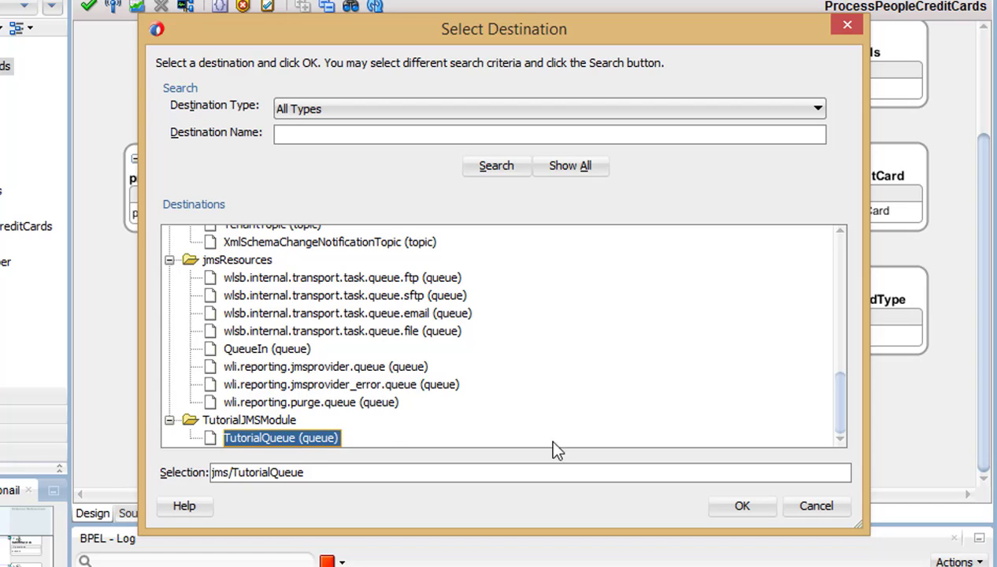
click(755, 507)
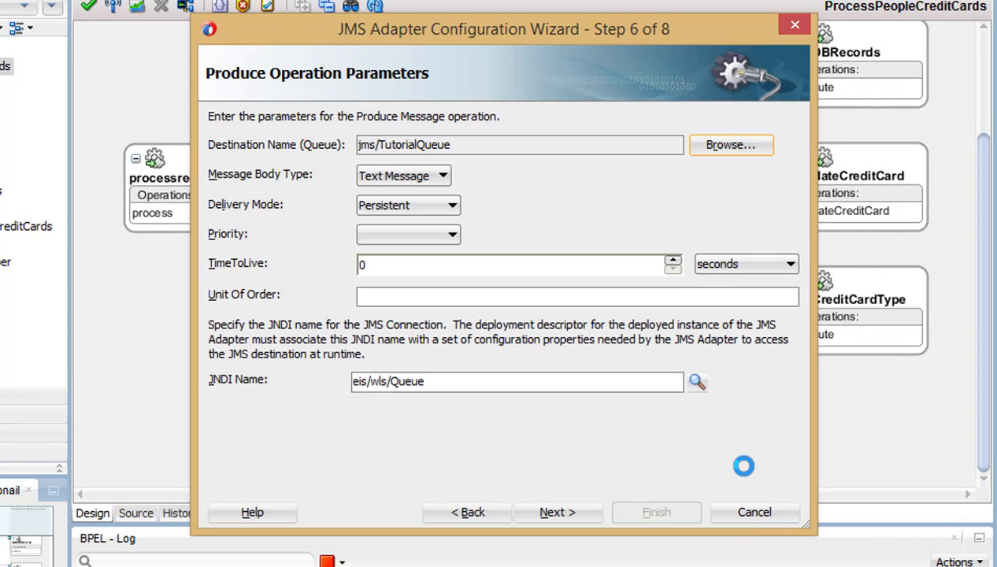
click(556, 511)
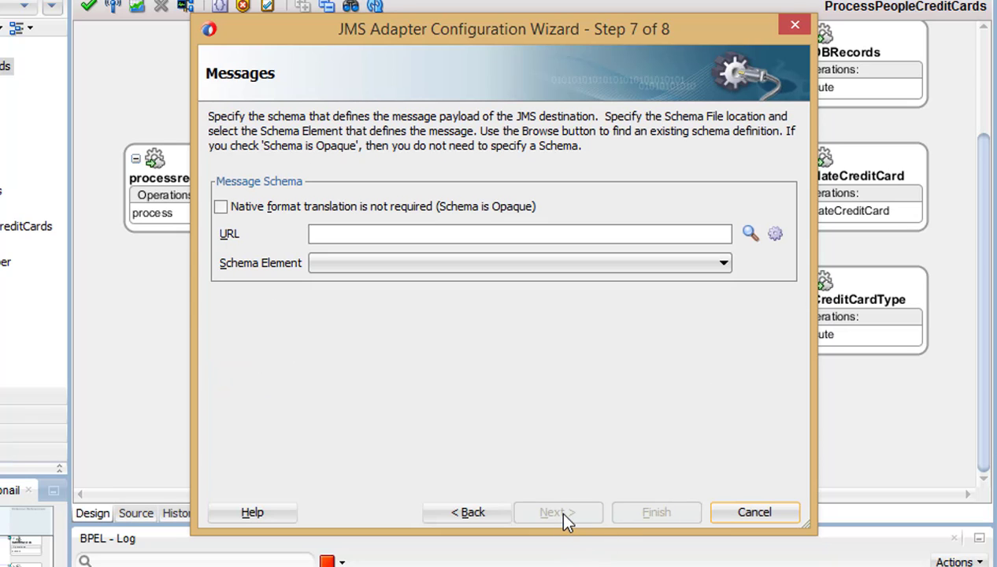
Import creditCardNumber.xsd from the SOA-MDS repository's apps/SOA/Schemas folder for the adapter's message schema
click(751, 234)
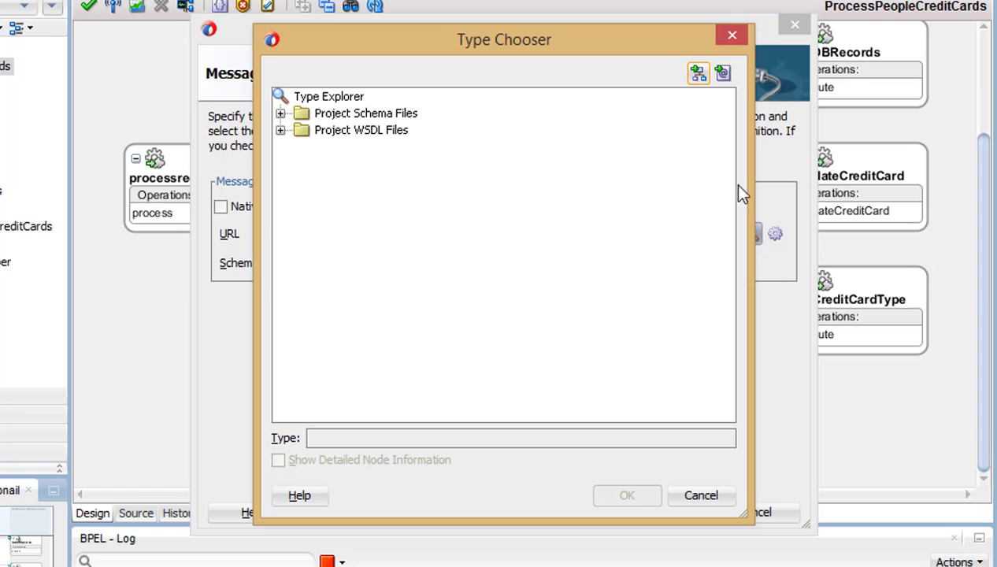
click(698, 74)
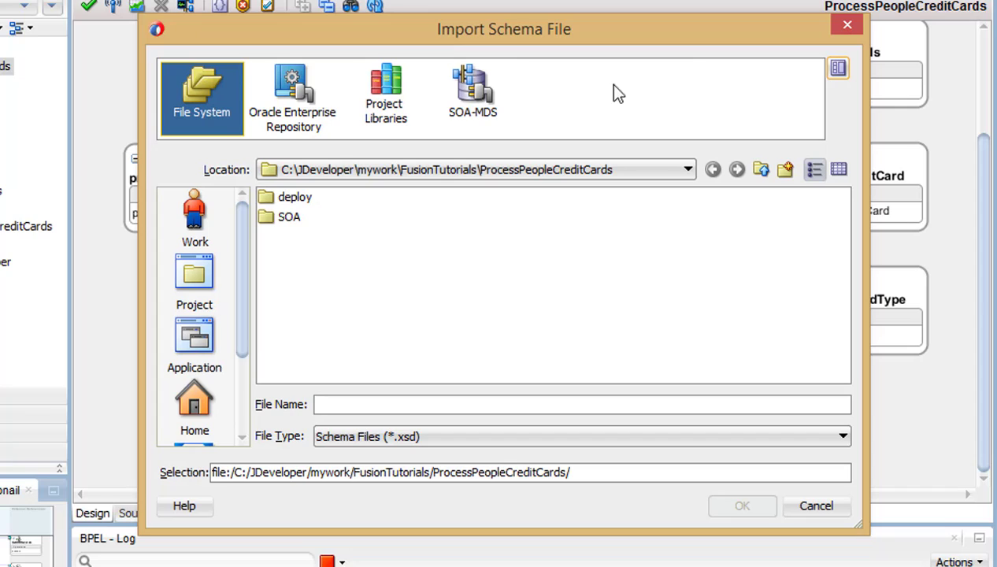
click(479, 109)
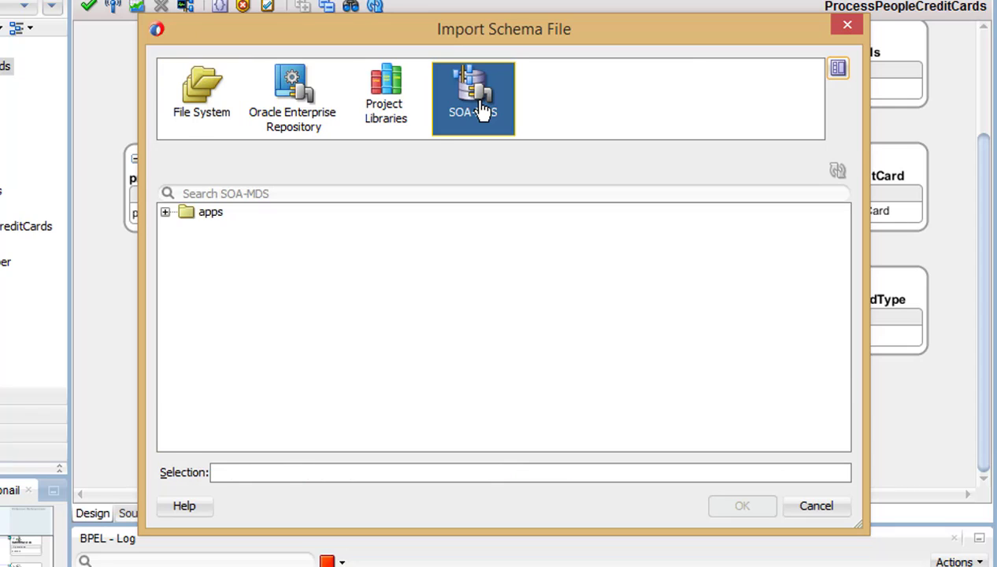
click(165, 212)
click(186, 229)
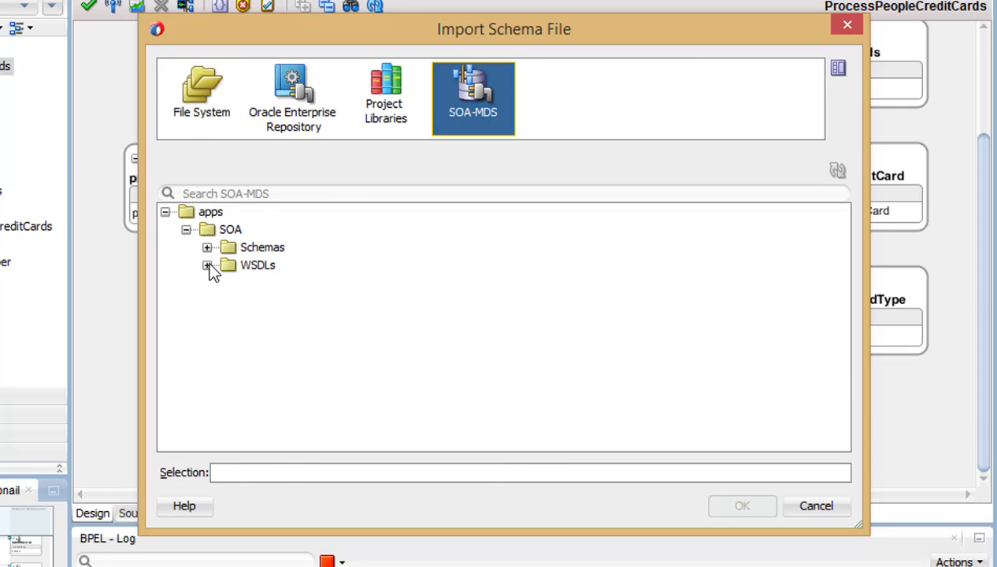
click(207, 248)
click(321, 268)
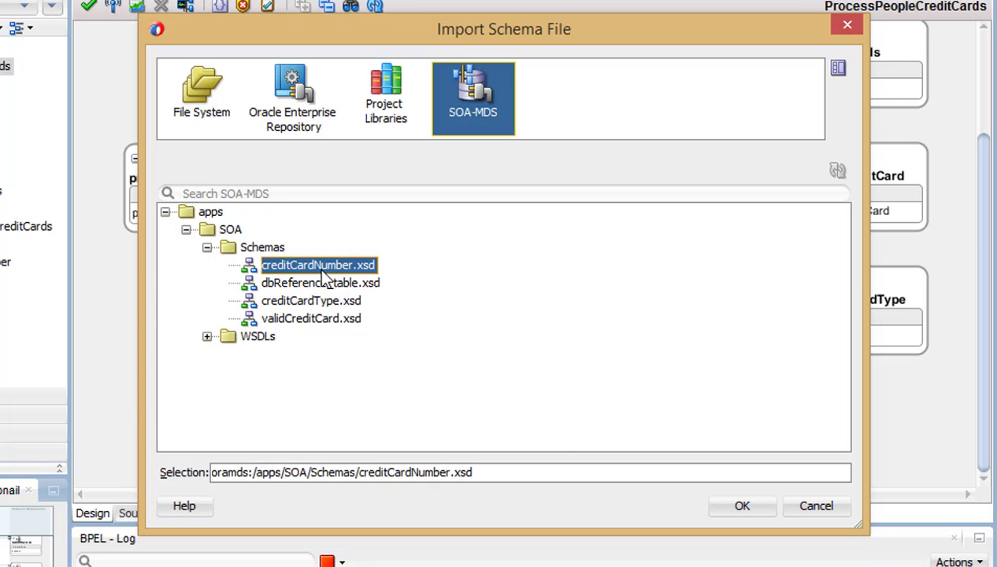
click(736, 507)
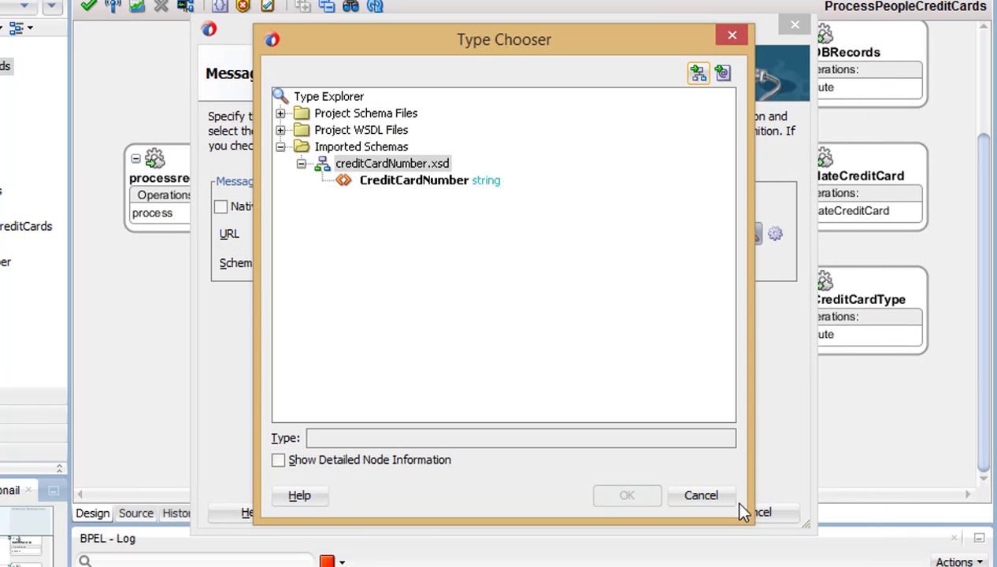
Choose the CreditCardNumber element as the message schema and finish the JMS adapter configuration
click(454, 186)
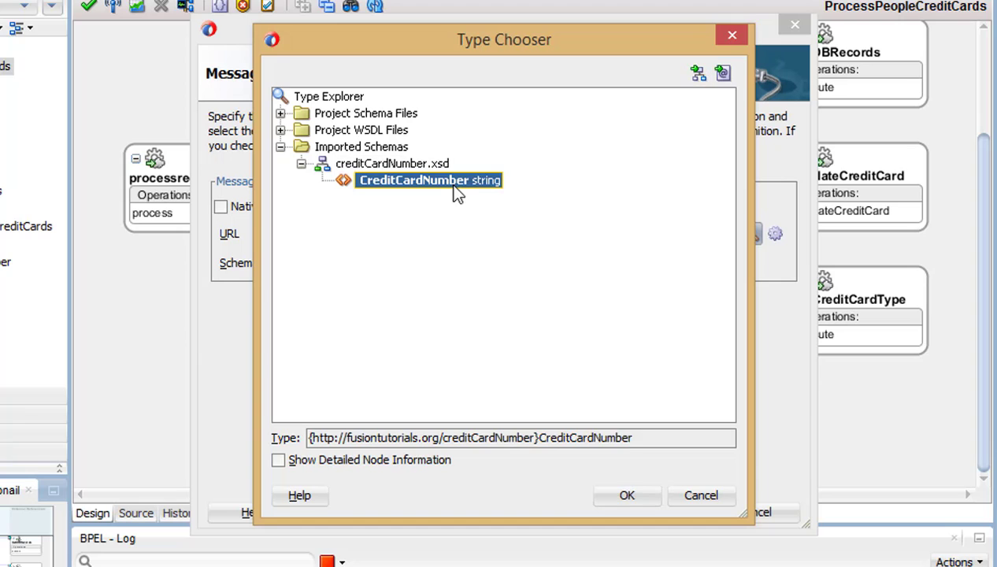
click(626, 495)
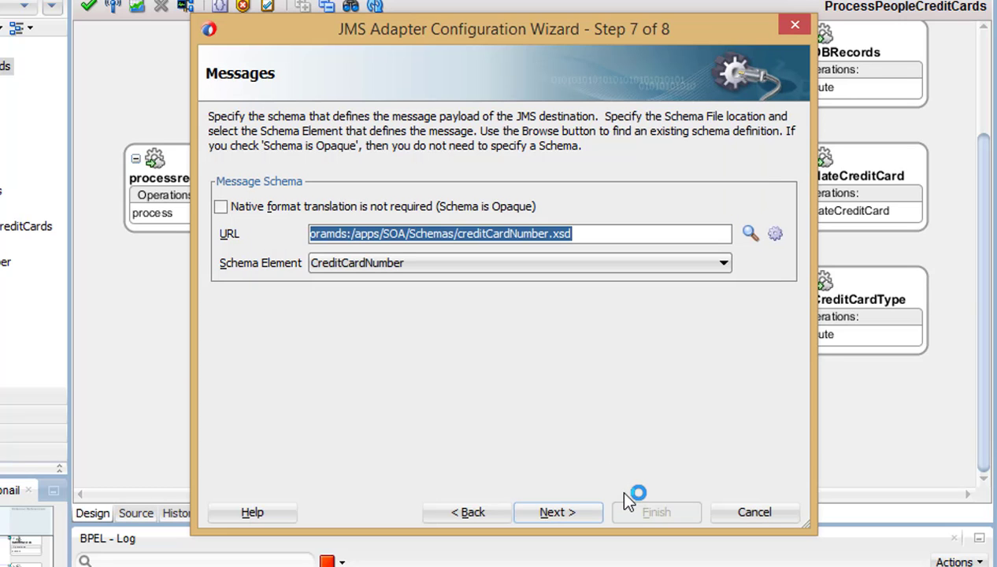
click(560, 512)
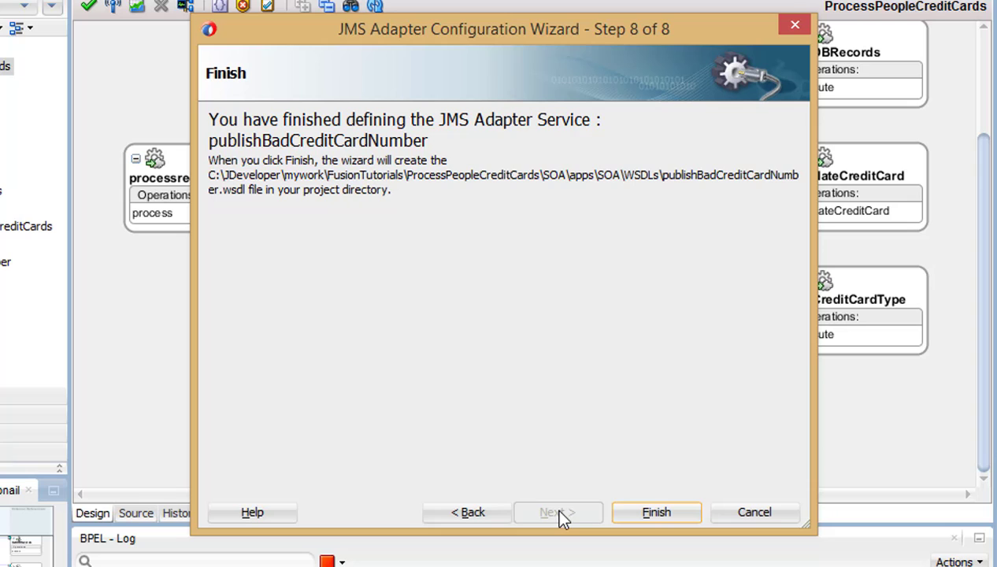
click(651, 518)
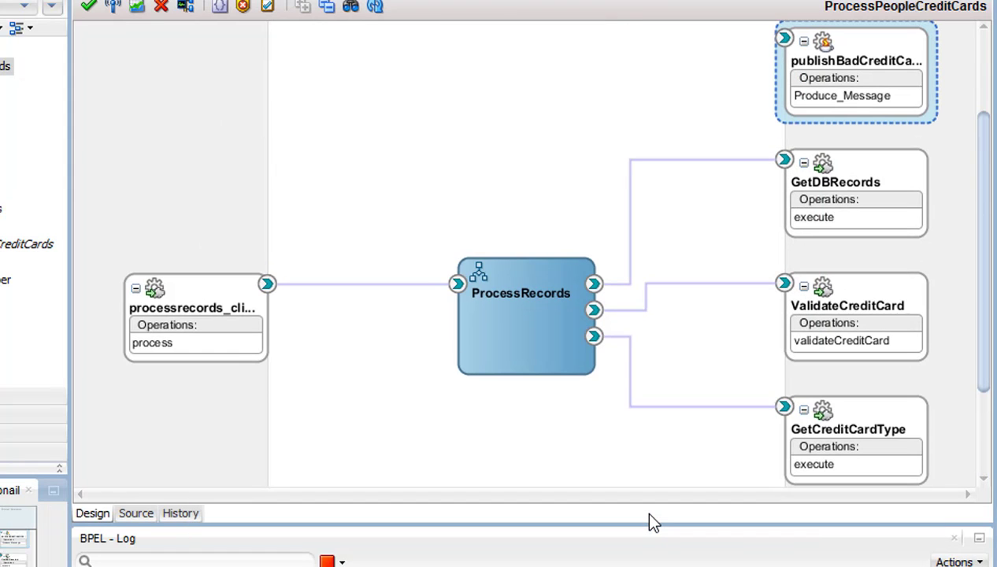
Wire the ProcessRecords component to the publishBadCreditCardNumber reference and open the ProcessRecords BPEL process
mouse_move(599, 373)
drag(596, 363, 786, 45)
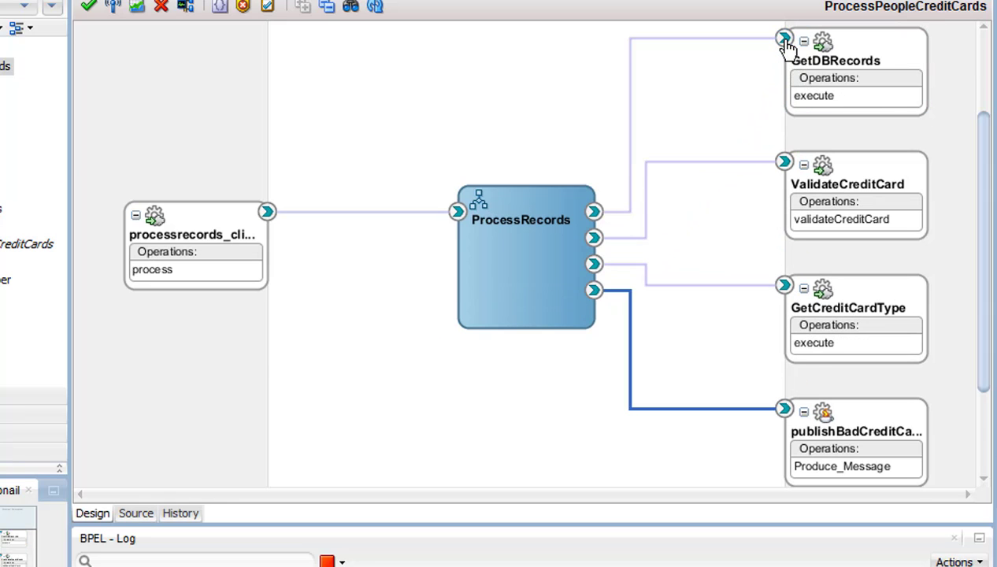
double_click(501, 287)
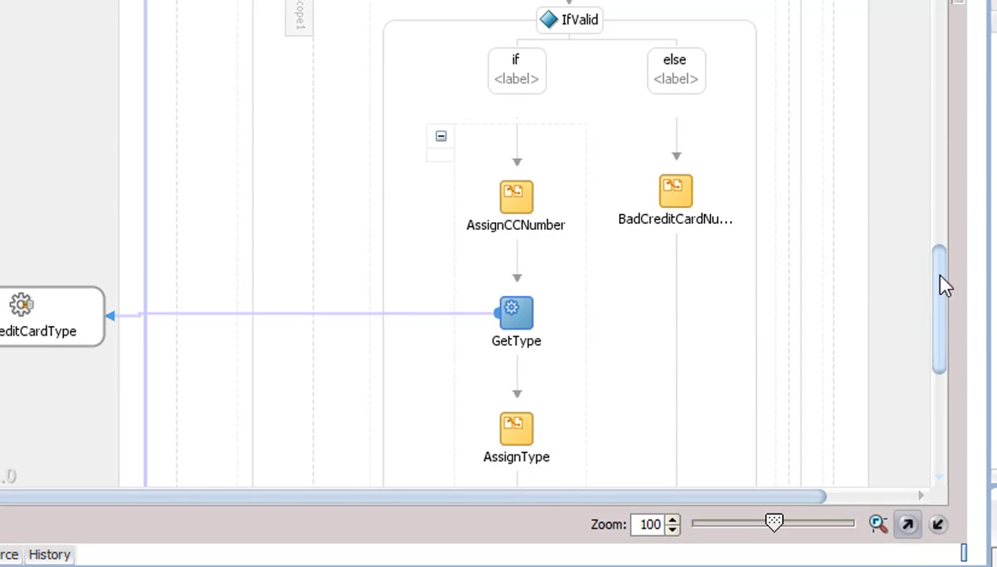
Add an Invoke activity below the assign in IfValid's else branch and name it PublishBadCCNumber
drag(943, 285, 939, 305)
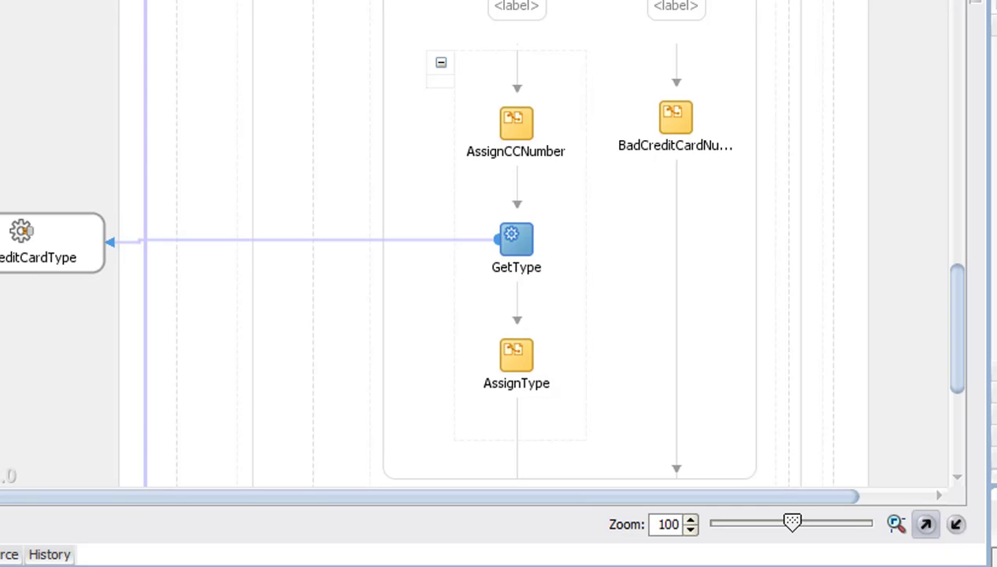
drag(976, 299, 675, 315)
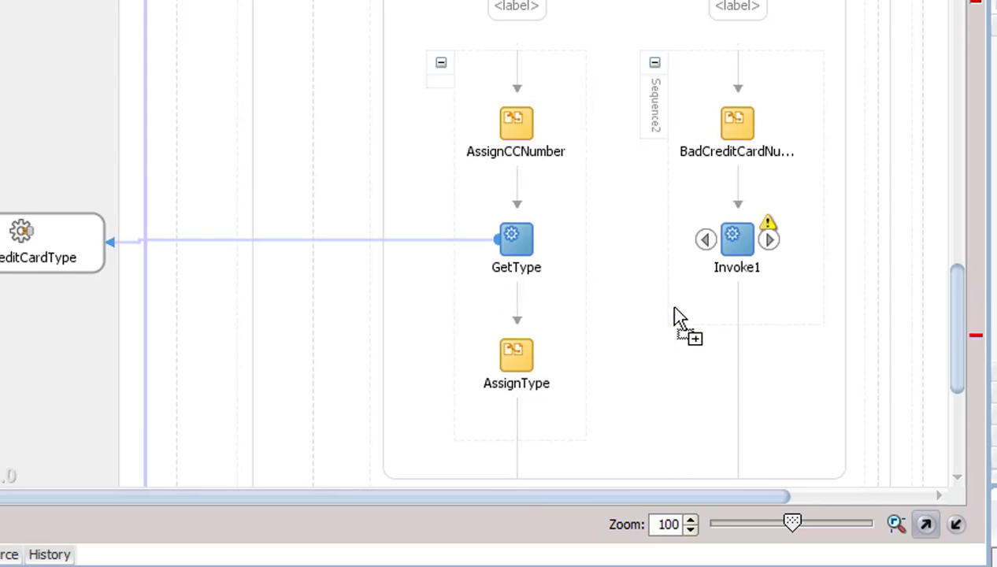
click(734, 267)
click(741, 267)
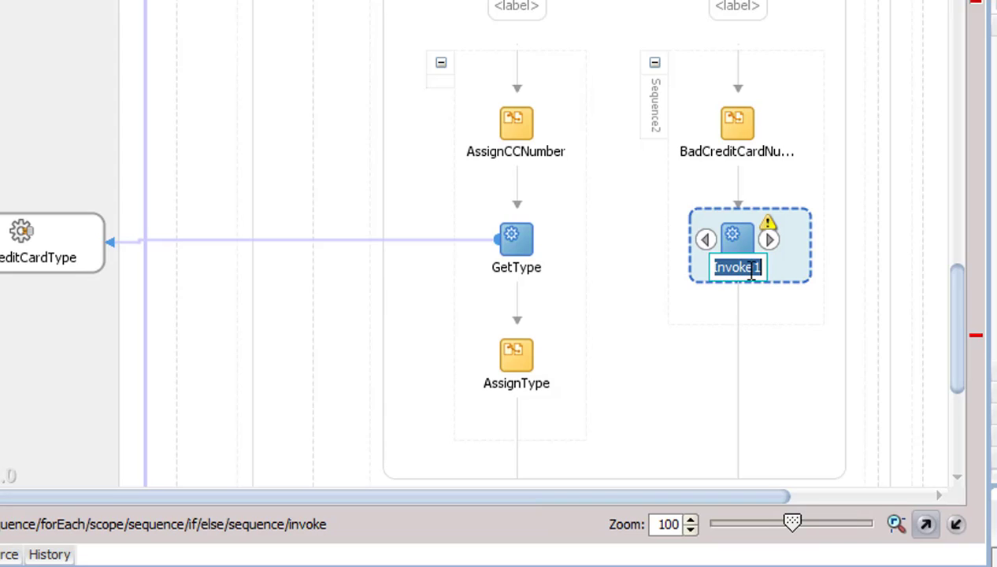
text(P:u)
text(ublishBadC)
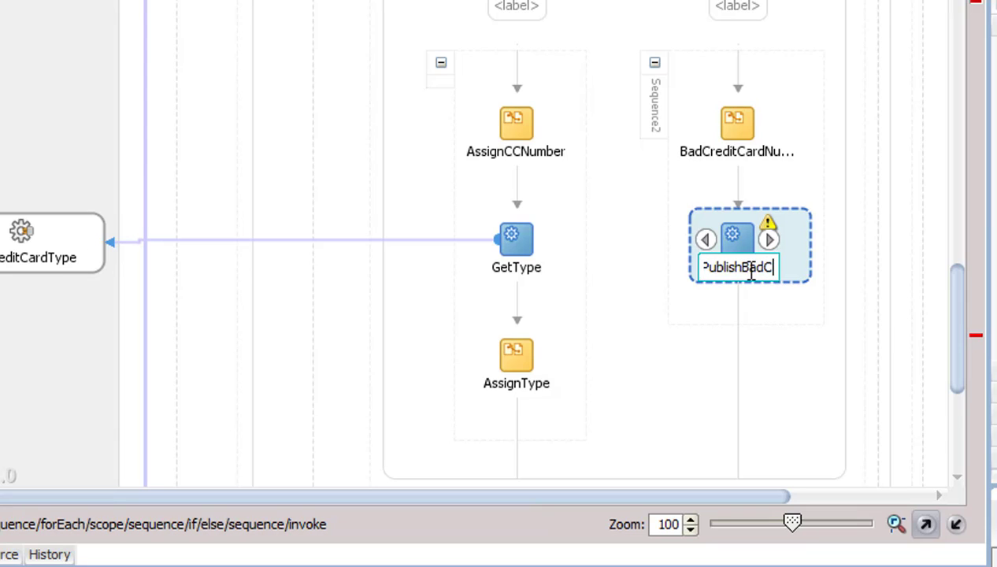
text(CNumber)
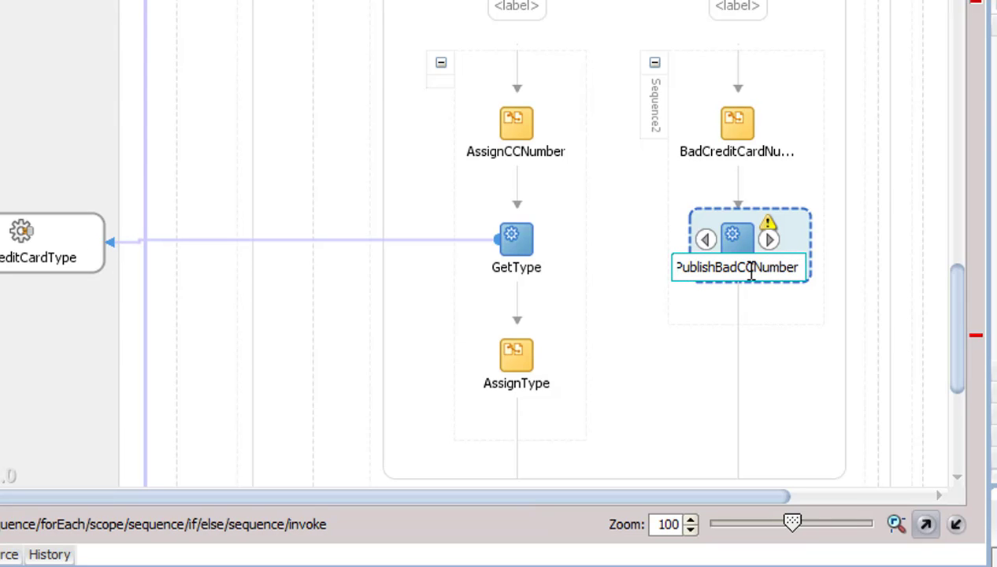
Connect the PublishBadCCNumber invoke to the publishBadCreditCardNumber partner link
drag(767, 240, 345, 192)
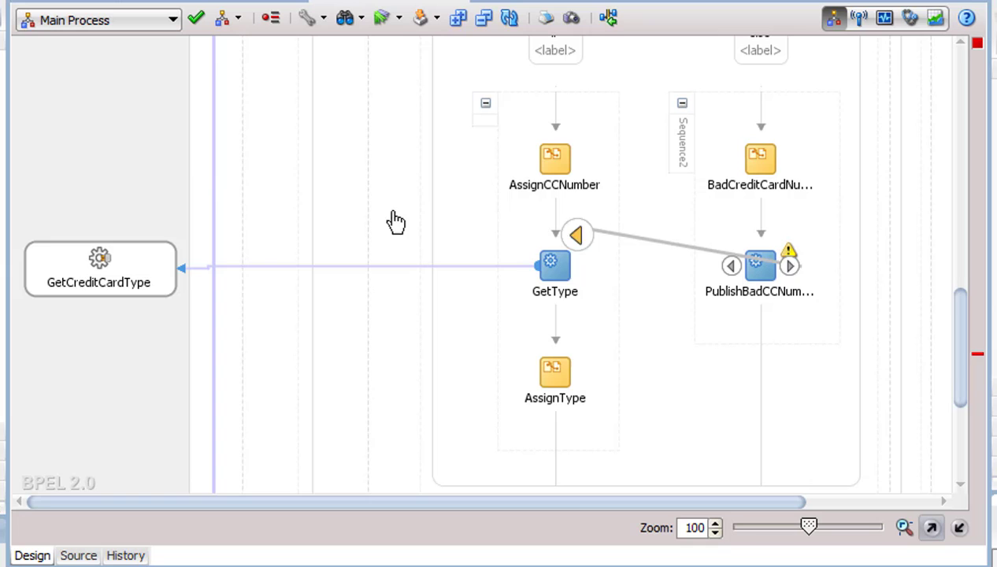
drag(396, 221, 92, 233)
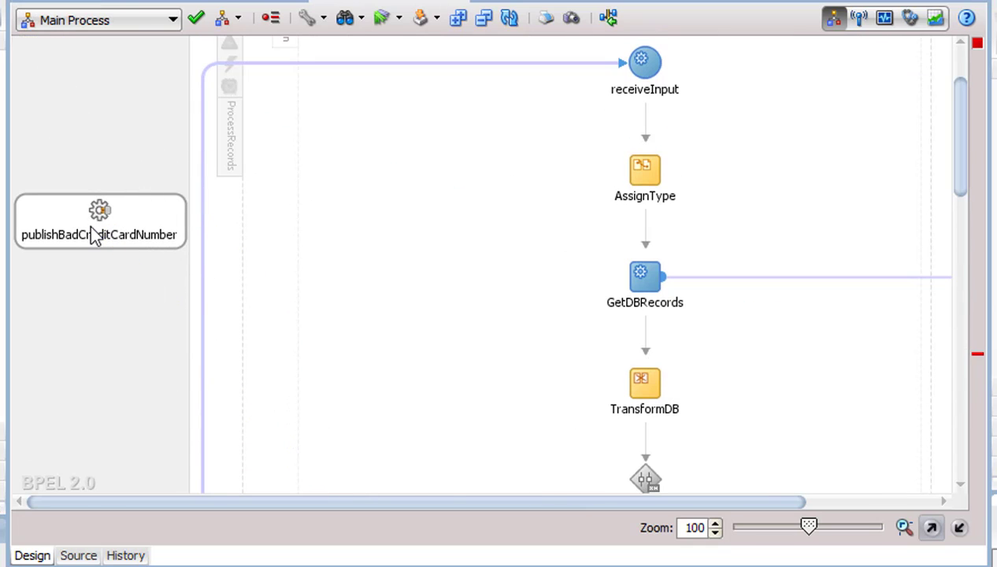
drag(2, 25, 503, 1)
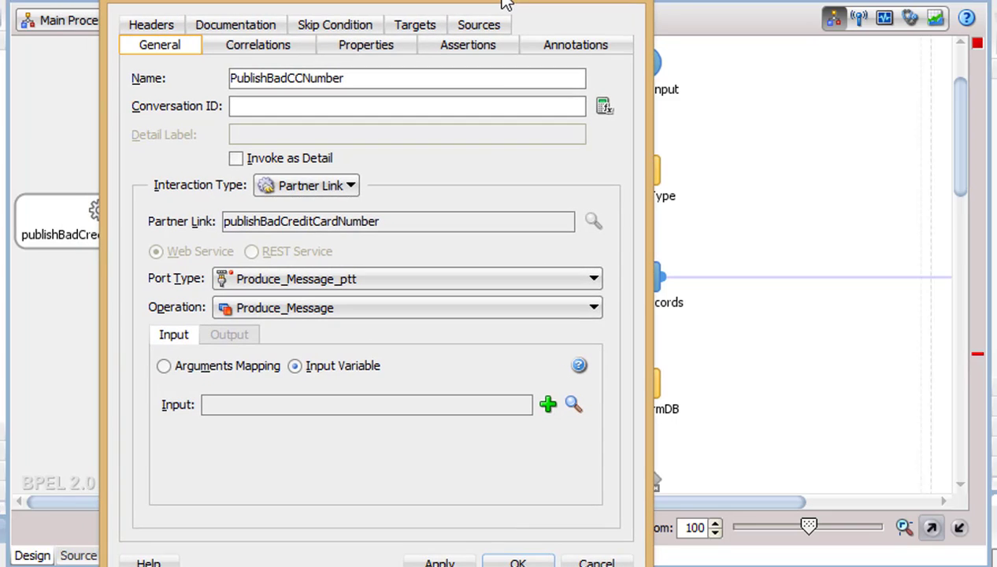
Create the local input variable PublishBadCCNumber_Produce_Message_InputVariable for the invoke and confirm its settings
click(547, 404)
click(463, 323)
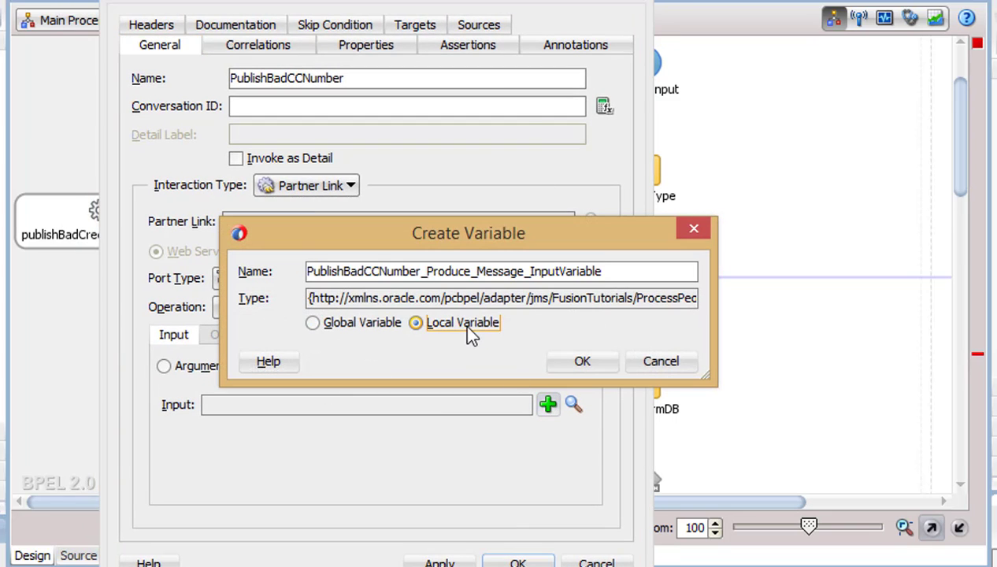
click(581, 363)
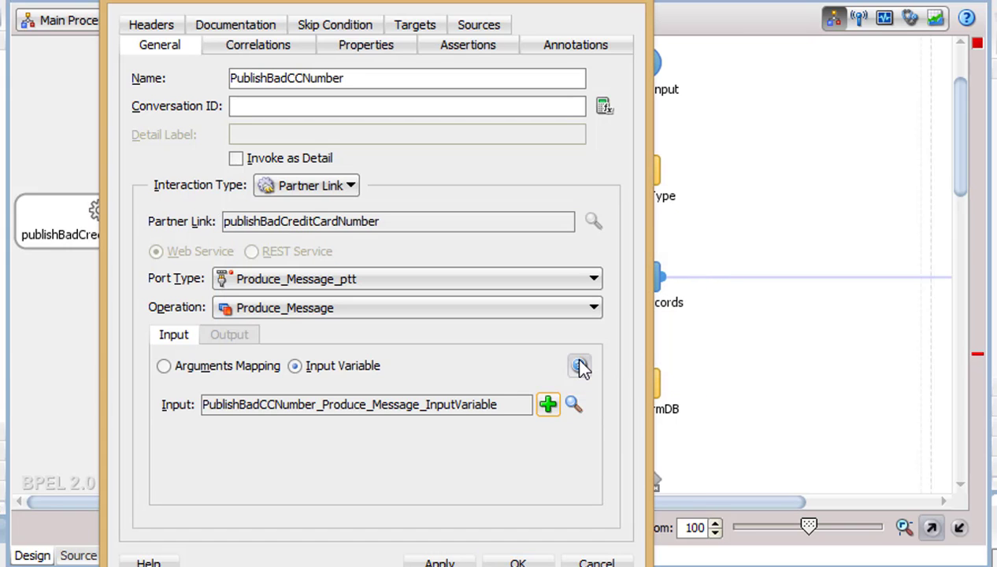
click(518, 559)
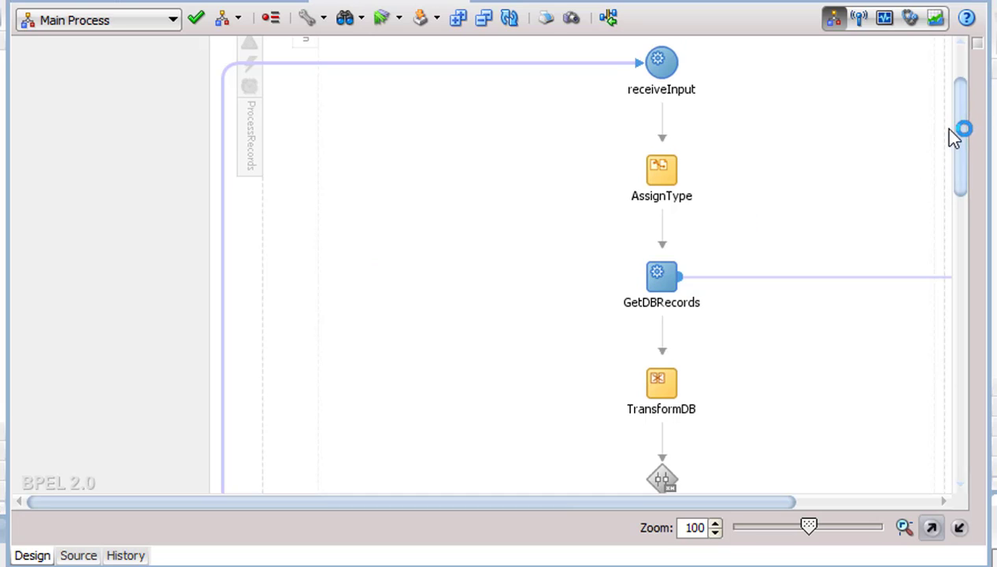
Move the publishBadCreditCardNumber partner link to the opposite swim lane
drag(962, 132, 985, 309)
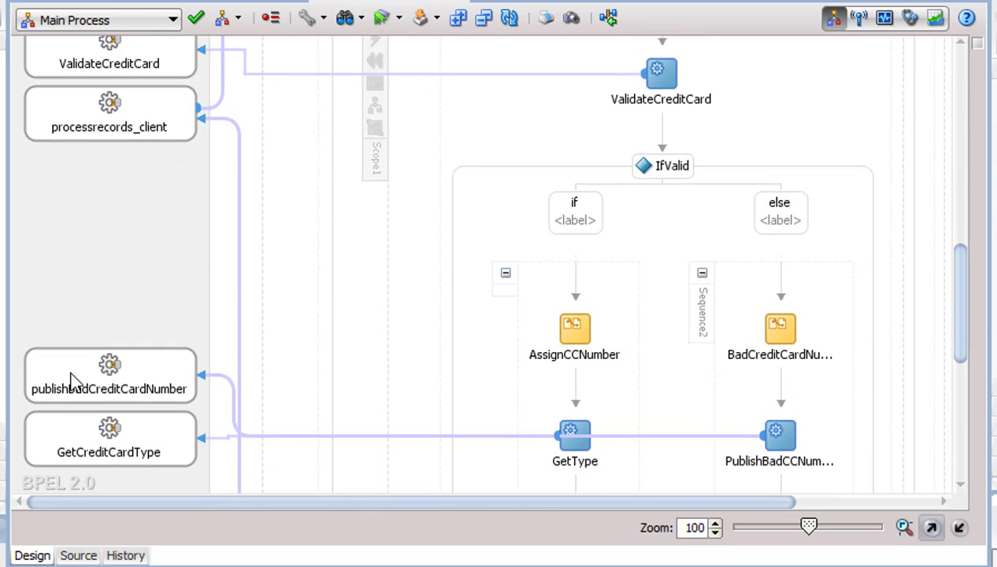
click(70, 379)
right_click(71, 381)
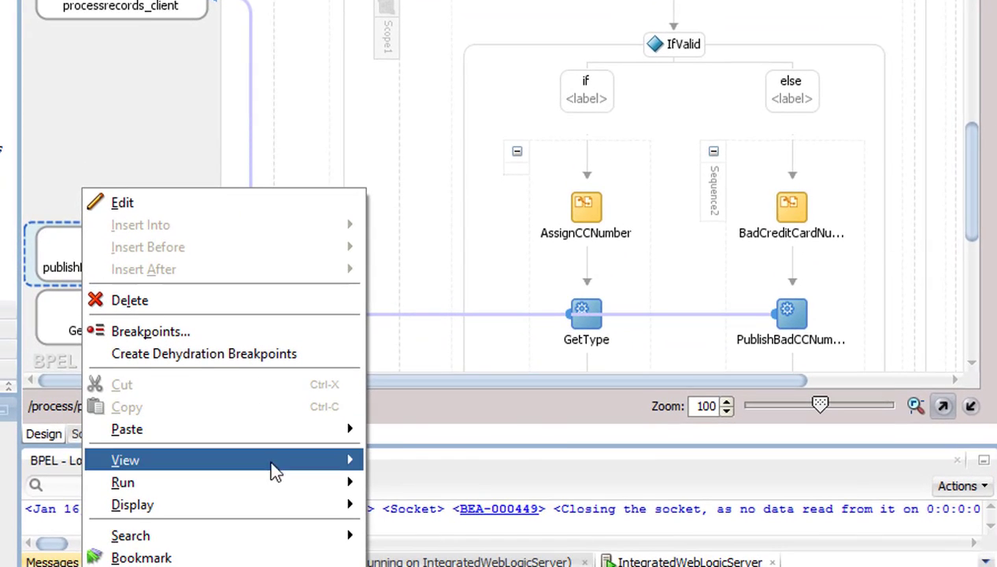
mouse_move(269, 508)
click(498, 408)
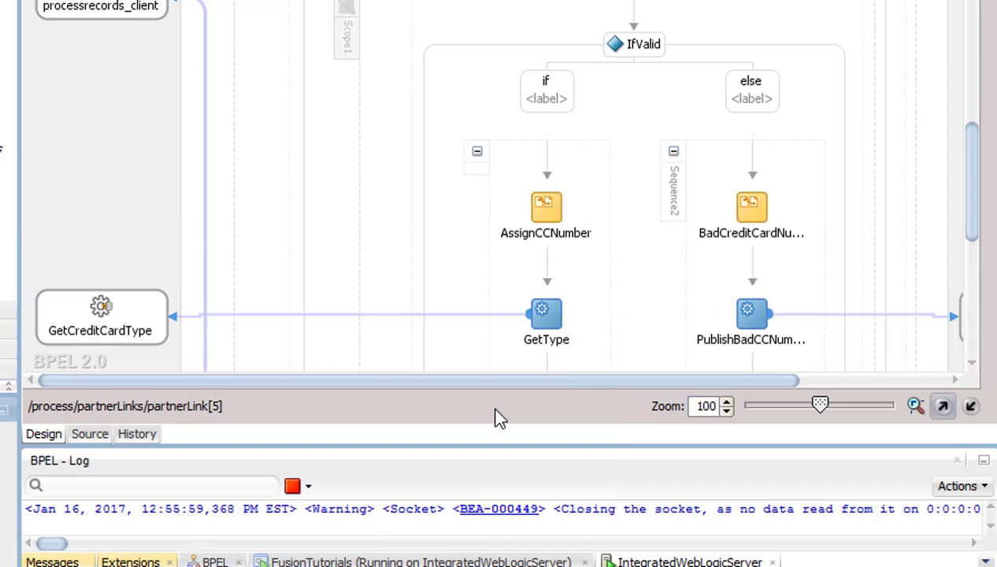
Move the GetCreditCardType partner link to the opposite swim lane
click(117, 319)
right_click(117, 319)
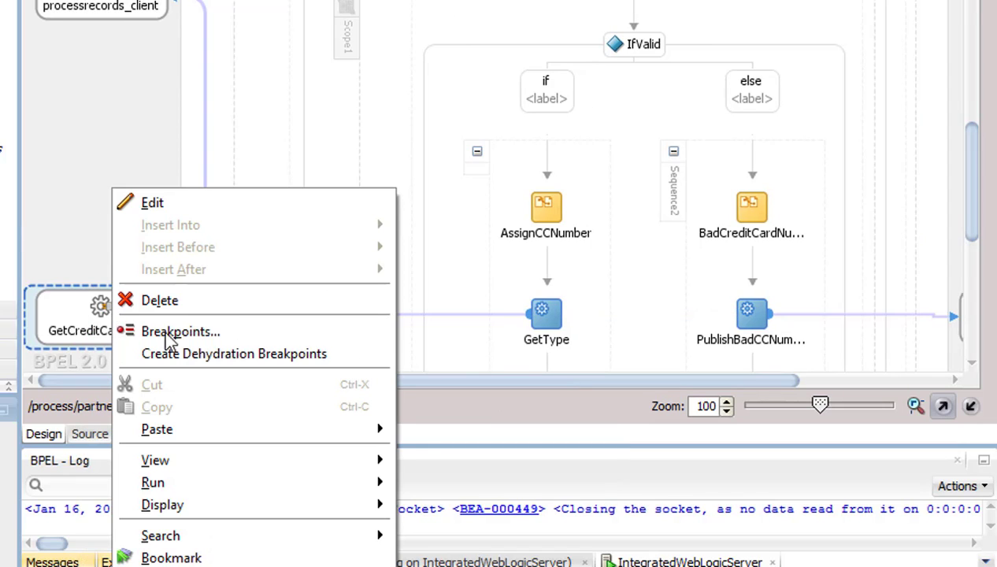
mouse_move(236, 505)
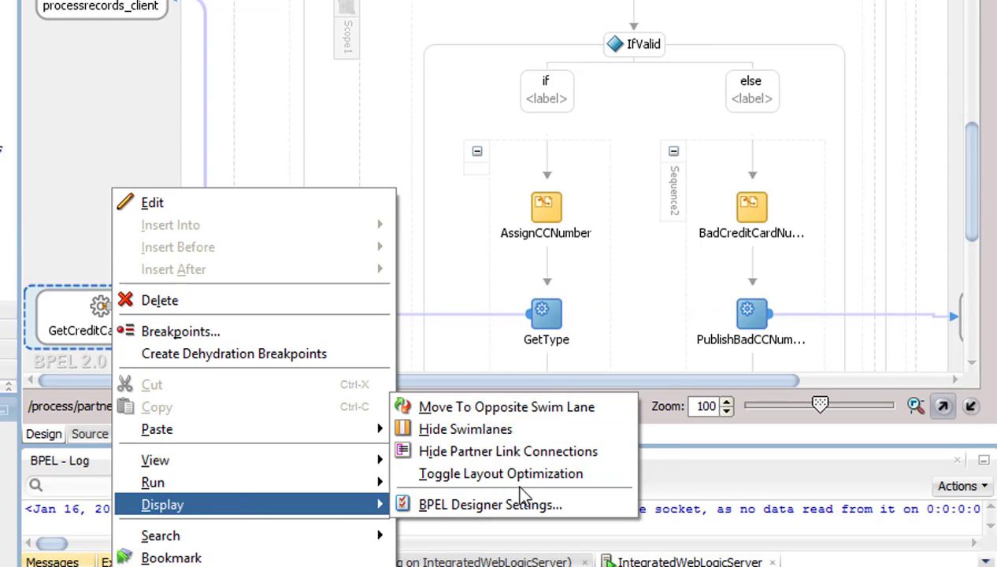
click(498, 407)
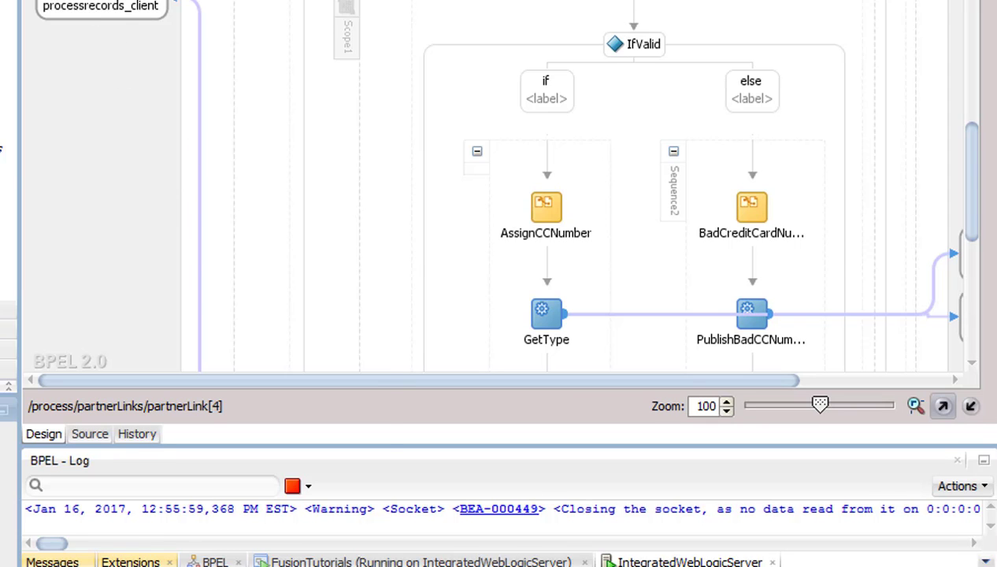
Move the ValidateCreditCard partner link to the opposite swim lane
scroll(102, 94, up, 3)
right_click(104, 138)
mouse_move(194, 459)
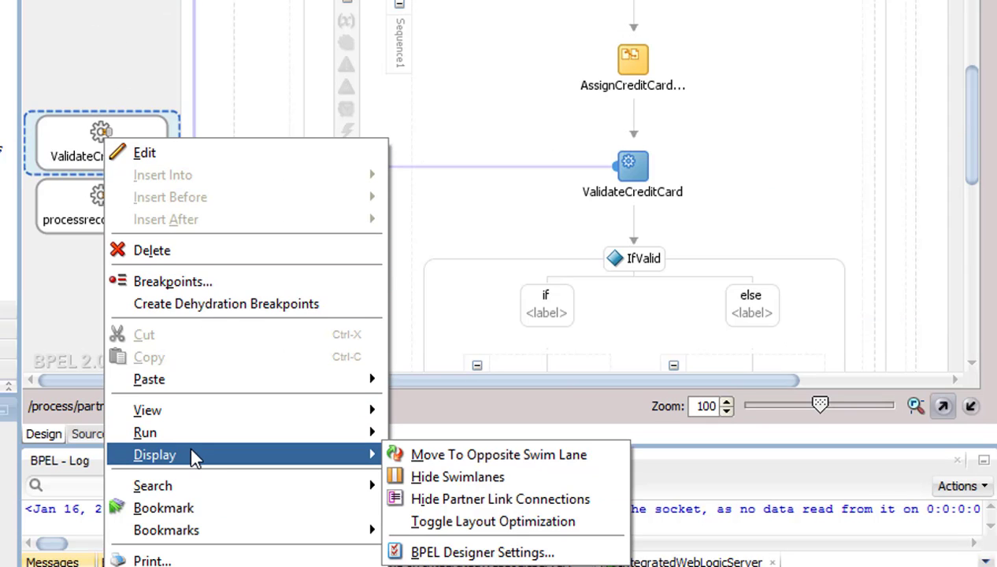
click(501, 455)
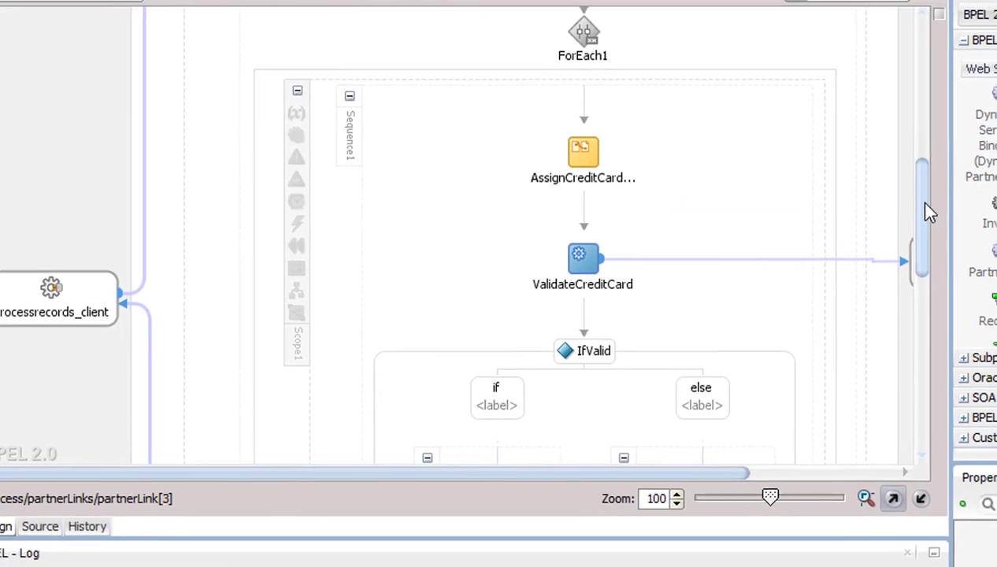
In the else branch's assign activity, copy Scope1's creditCardNumber variable to the body of PublishBadCCNumber_Produce_Message_InputVariable and confirm the copy rules
drag(963, 107, 982, 183)
scroll(902, 329, down, 5)
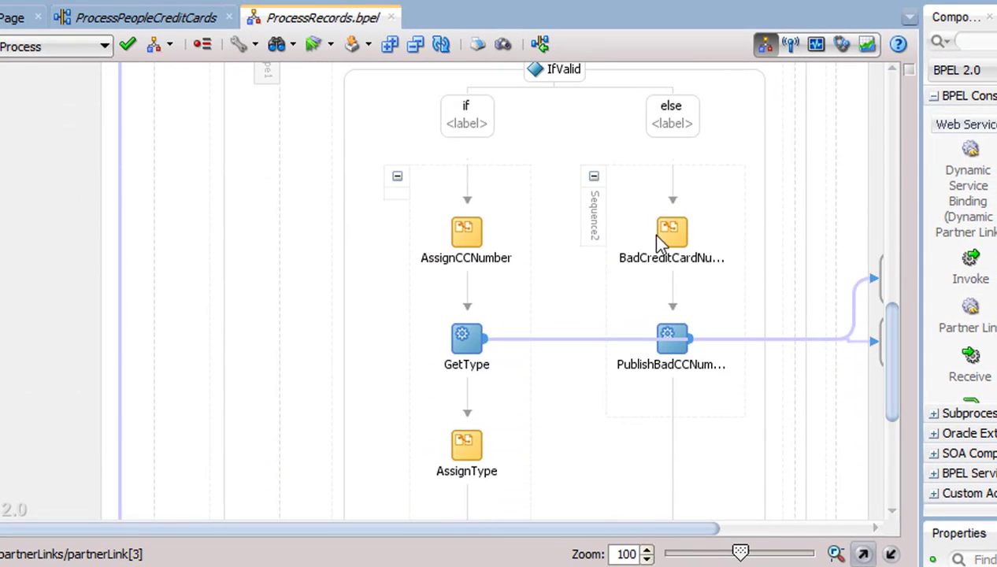
click(673, 244)
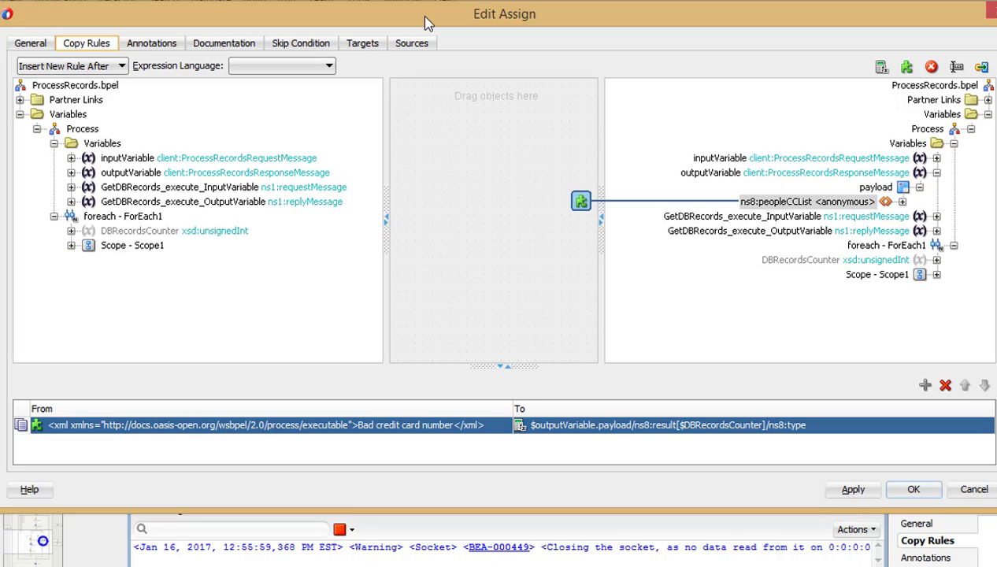
click(71, 245)
click(88, 260)
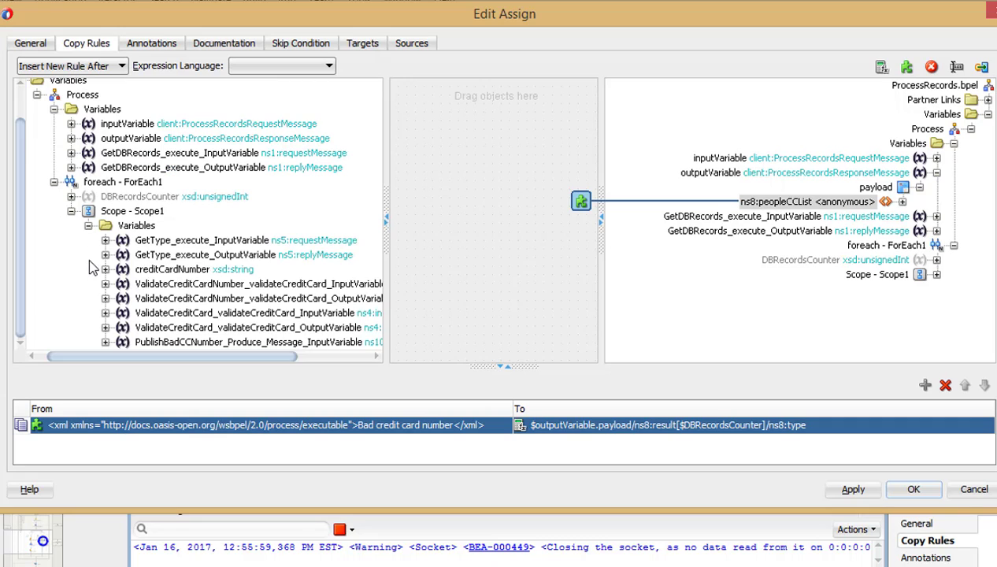
click(166, 269)
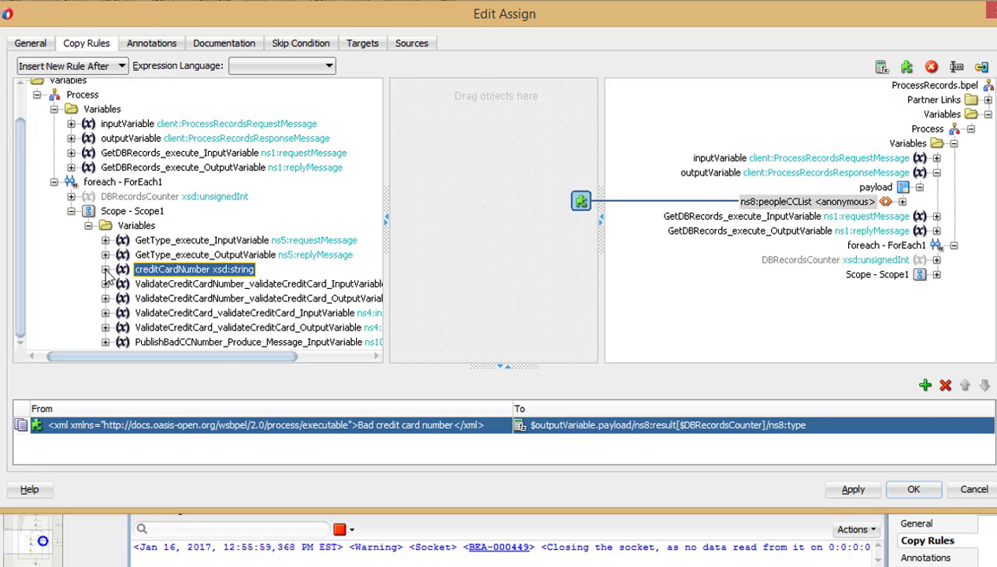
click(936, 274)
click(920, 289)
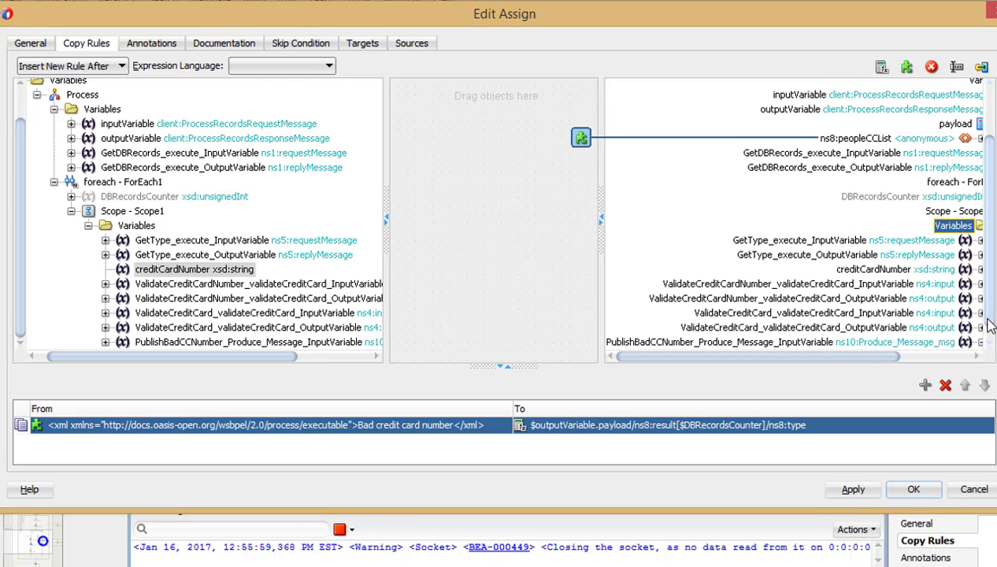
scroll(976, 315, down, 1)
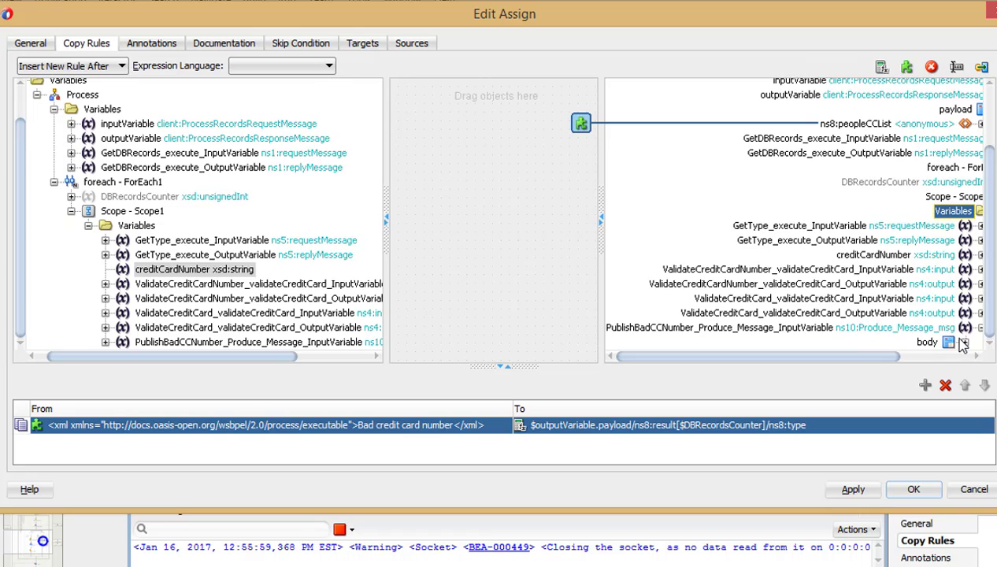
click(964, 342)
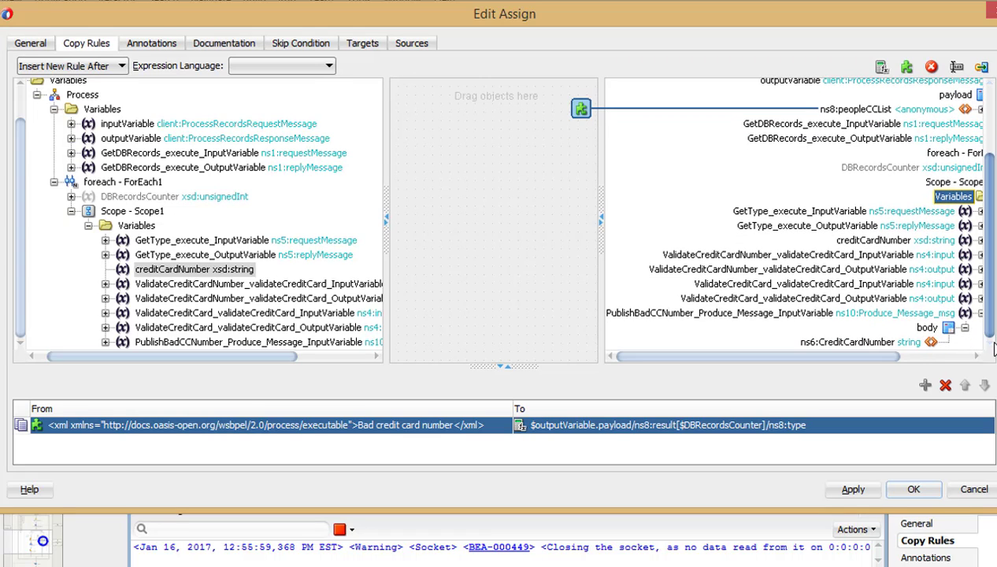
drag(193, 270, 840, 347)
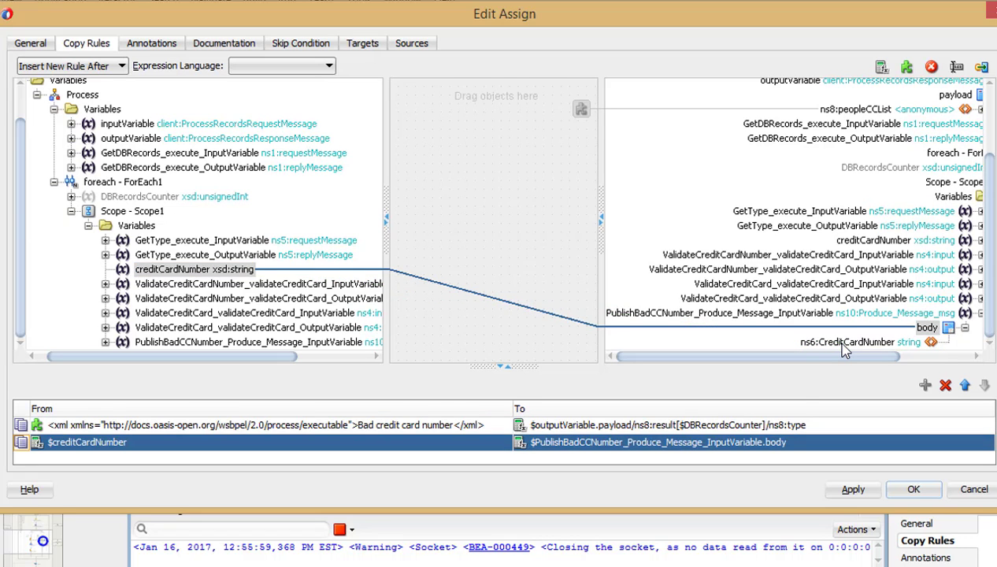
click(913, 490)
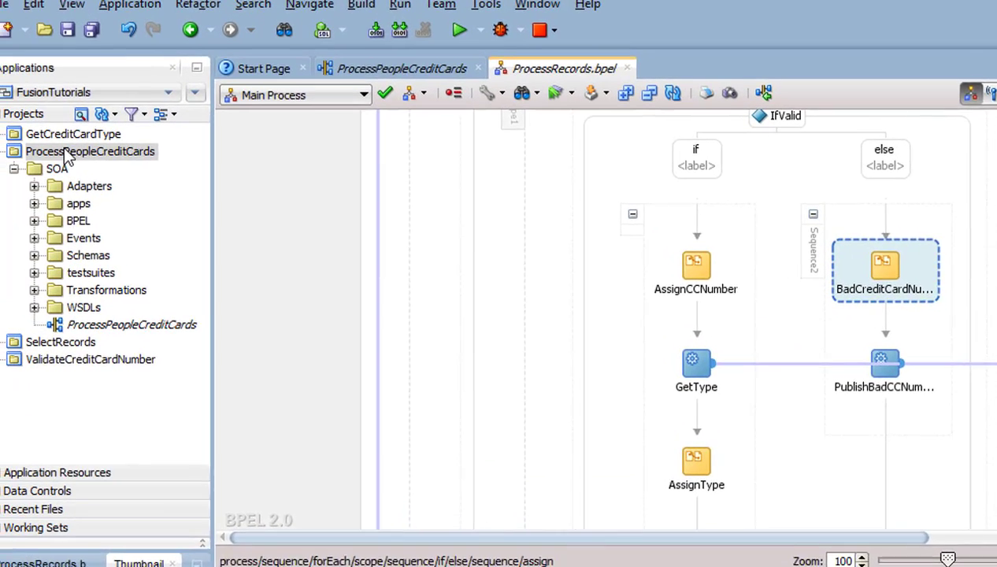
Deploy the ProcessPeopleCreditCards project to IntegratedWebLogicServer
click(68, 156)
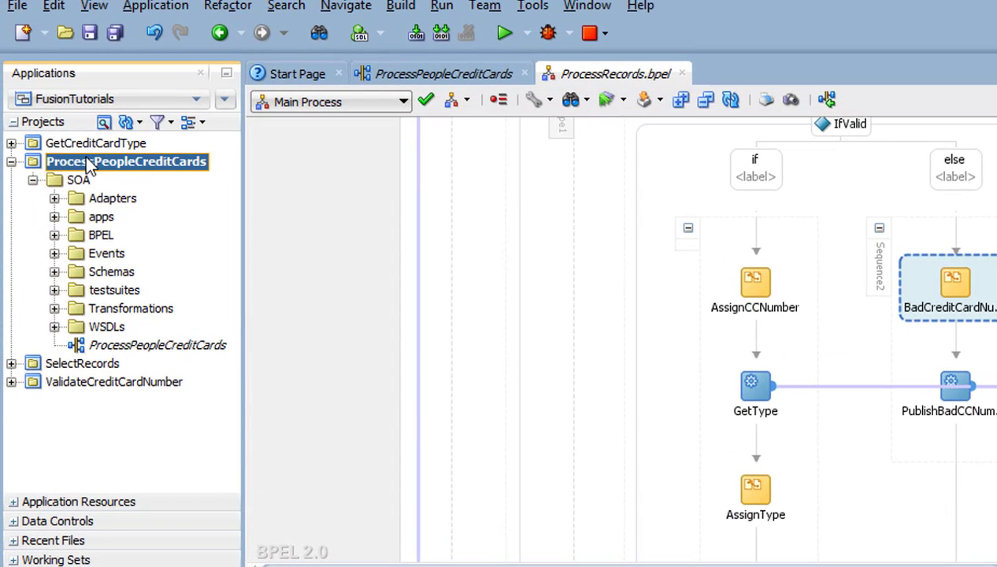
right_click(88, 166)
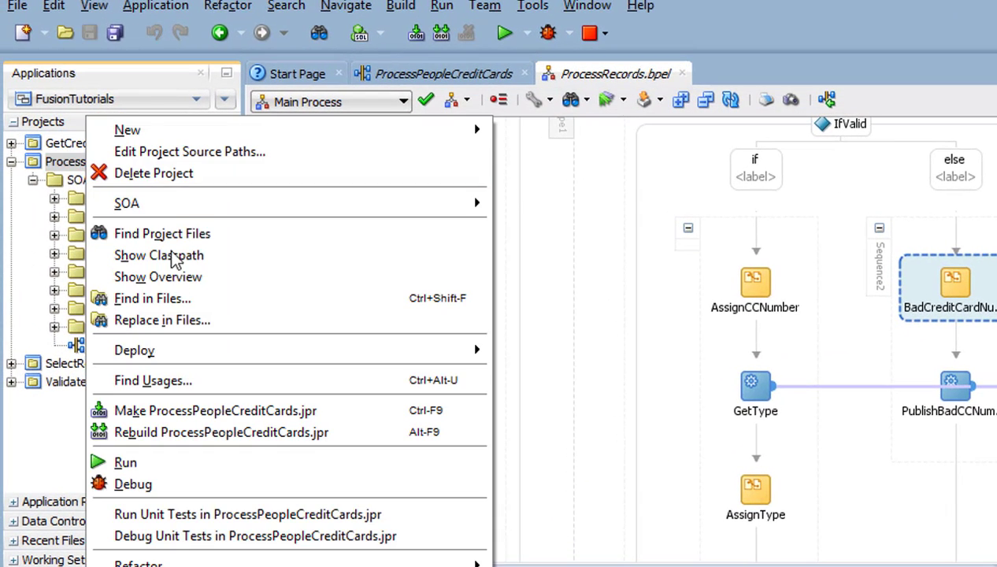
mouse_move(178, 354)
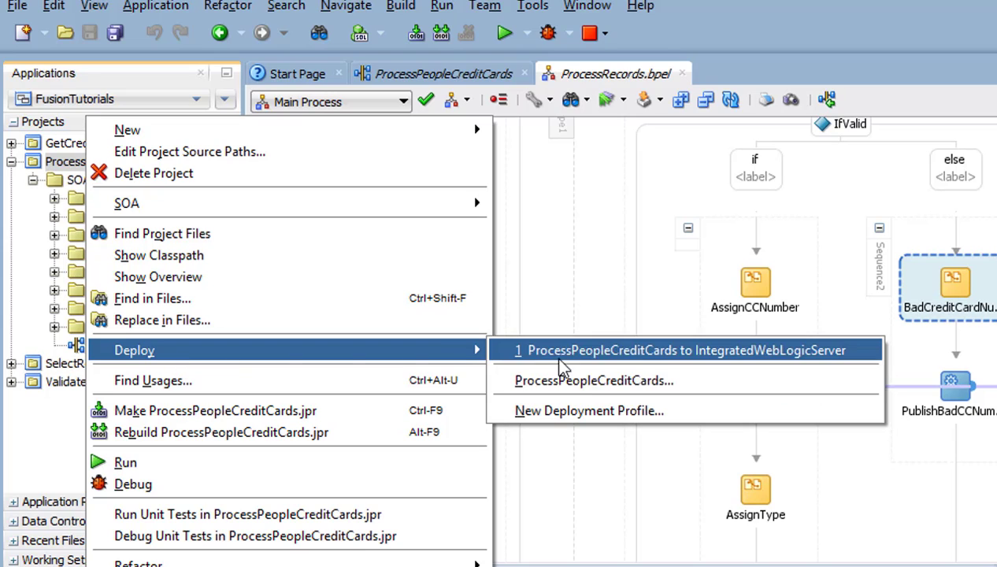
click(638, 352)
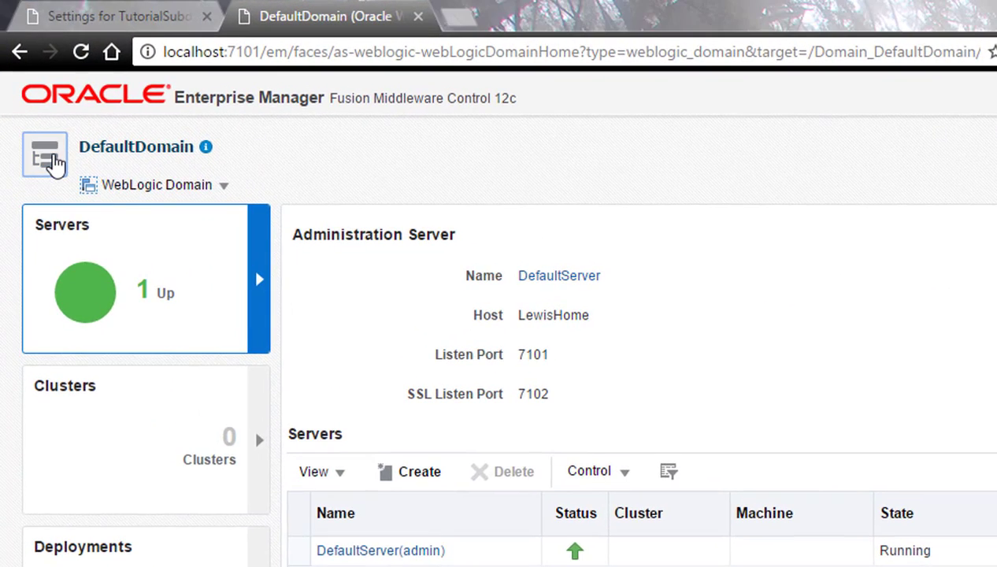
In Enterprise Manager, open the web service test page of the ProcessPeopleCreditCards [1.0] composite deployed on soa-infra
click(49, 161)
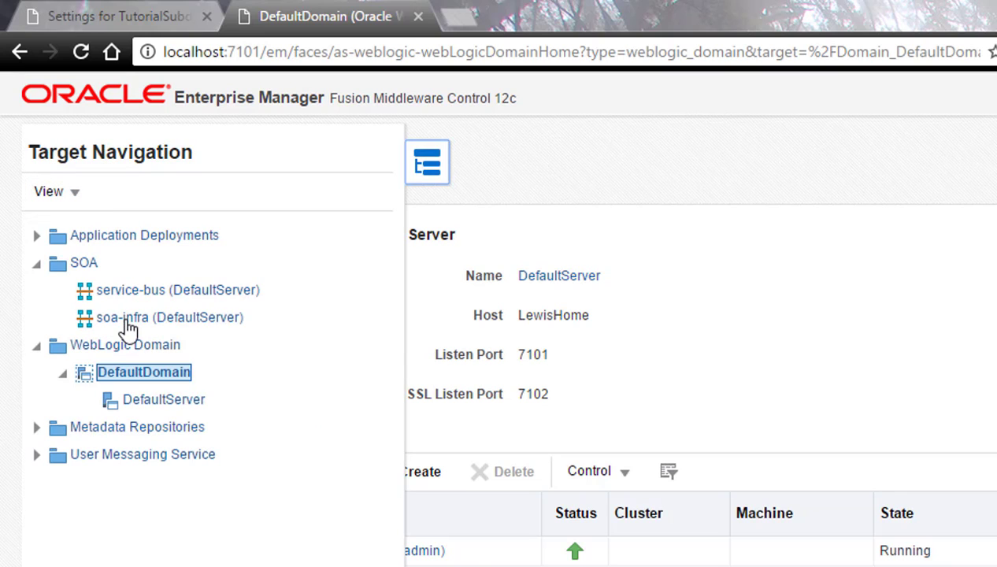
click(126, 323)
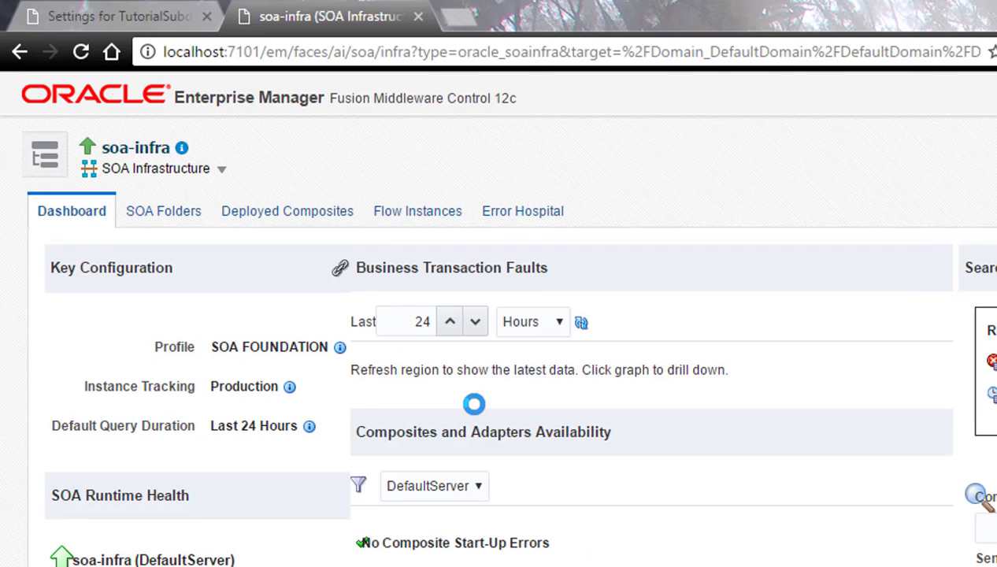
click(291, 212)
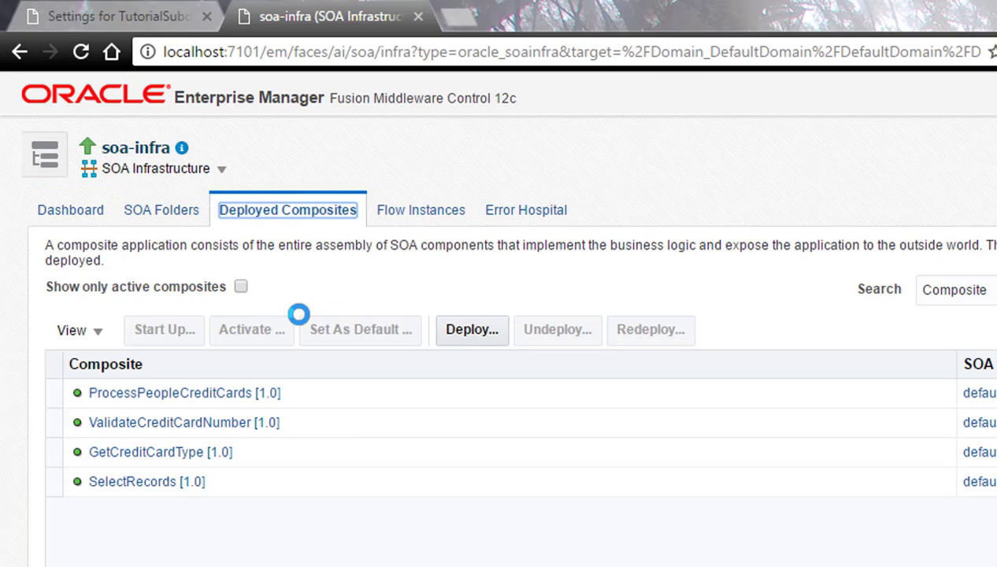
click(211, 398)
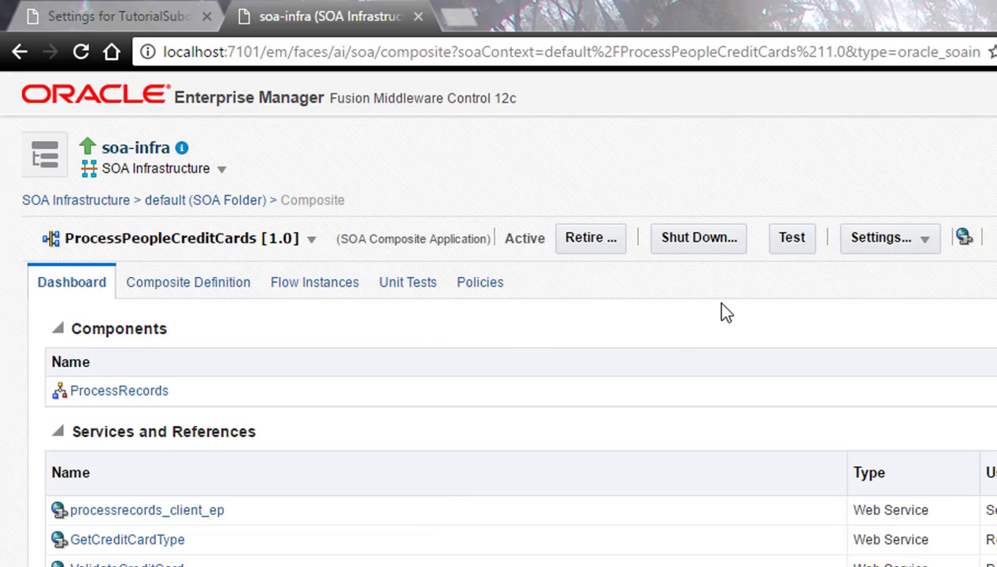
click(792, 238)
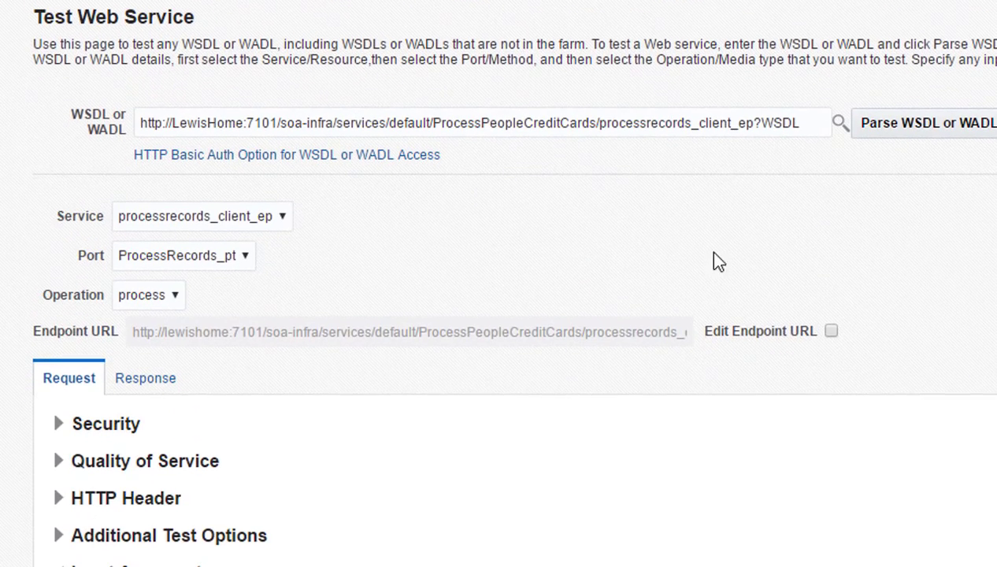
Test the process operation with the payload "A" and launch its flow trace to examine the publishBadCreditCardNumber instance
scroll(706, 327, down, 3)
scroll(518, 481, up, 1)
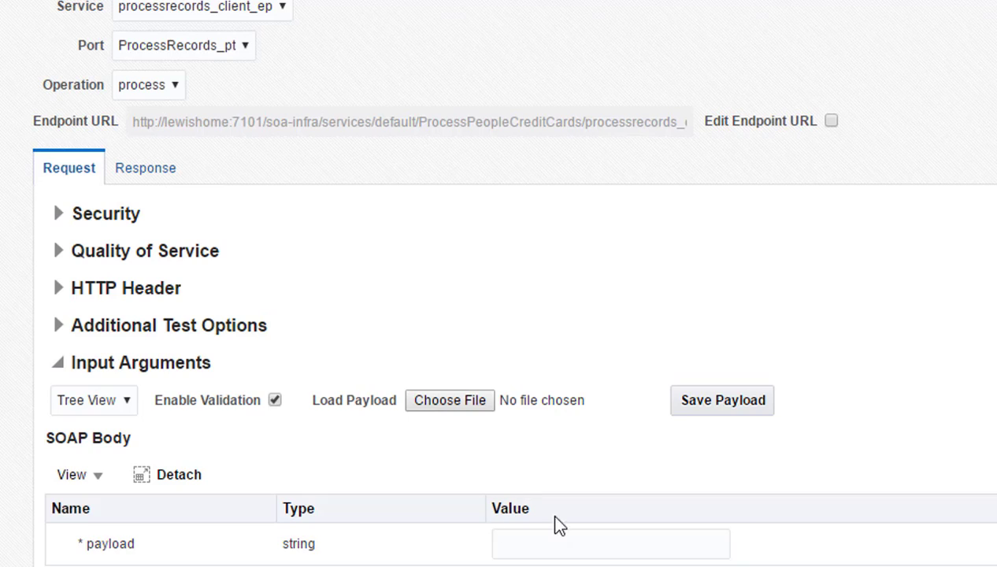
scroll(555, 512, down, 1)
click(542, 435)
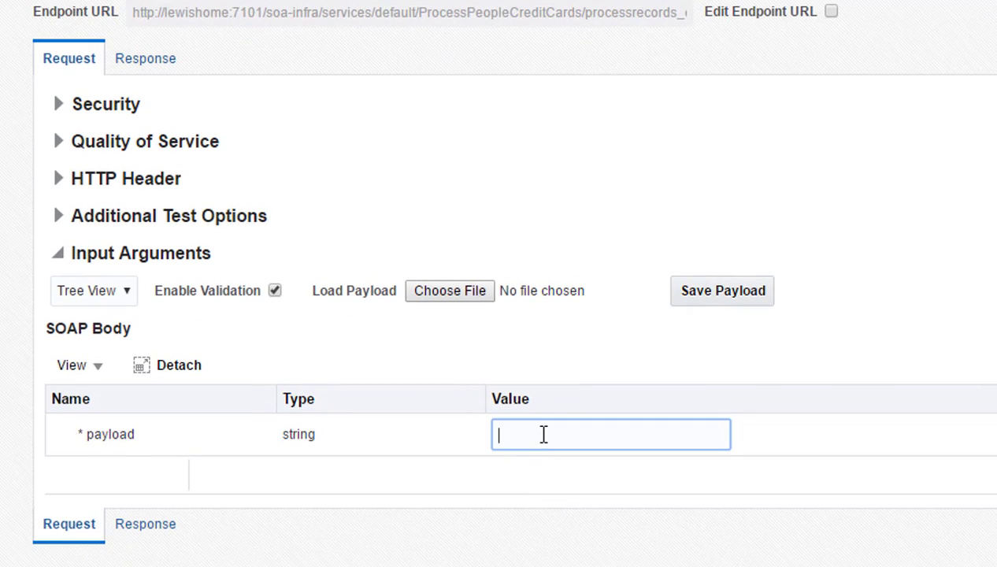
text(A)
key(Tab)
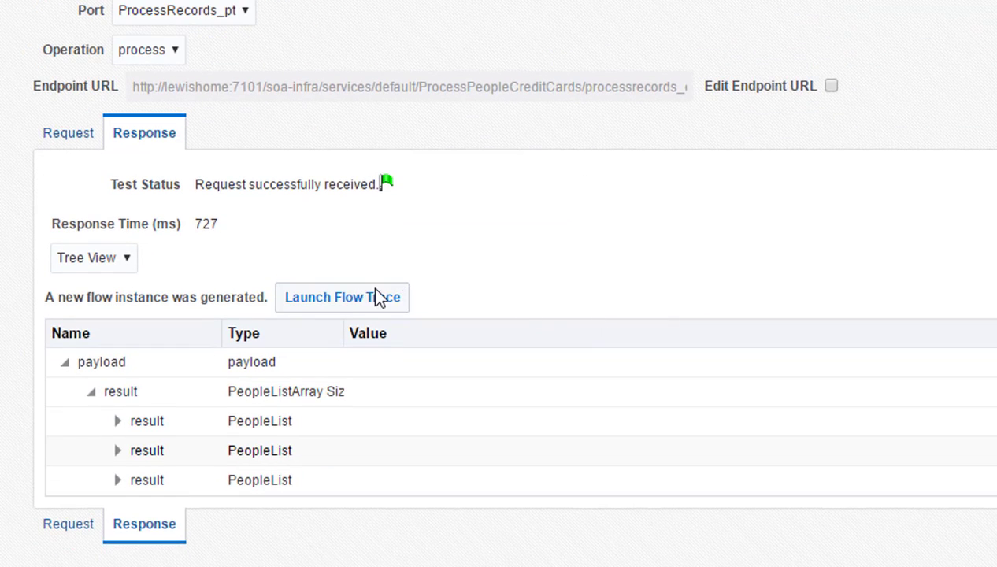
click(378, 293)
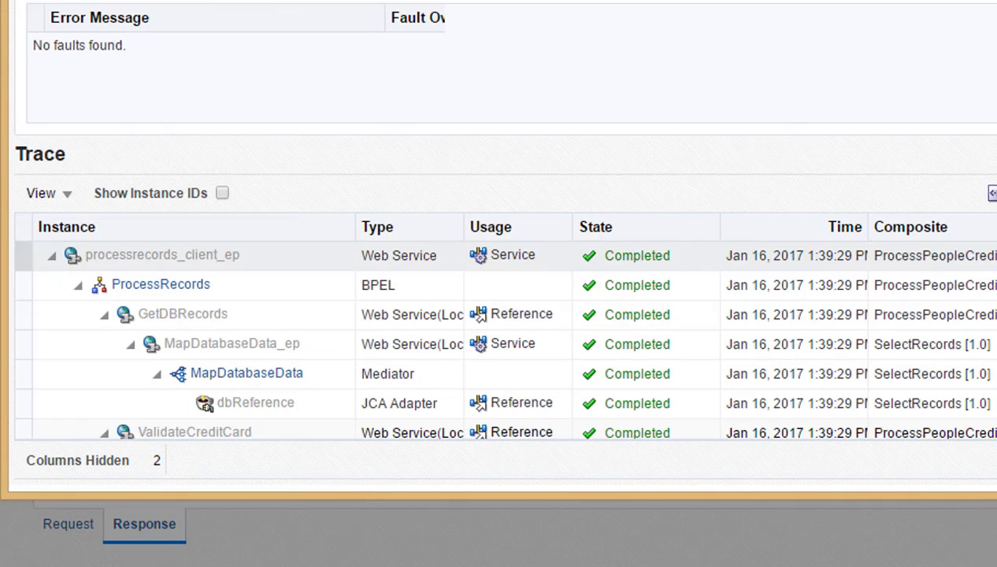
drag(996, 256, 996, 366)
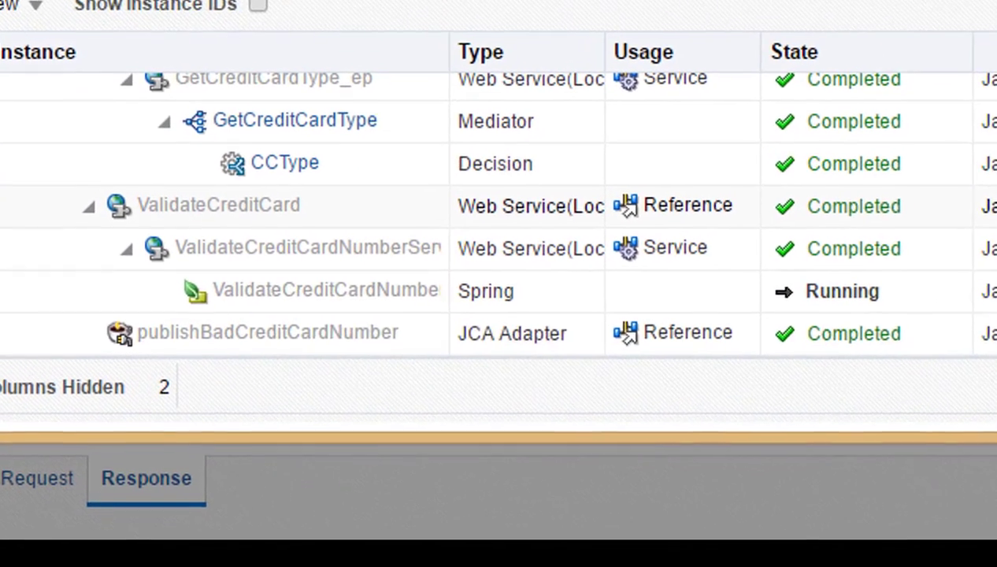